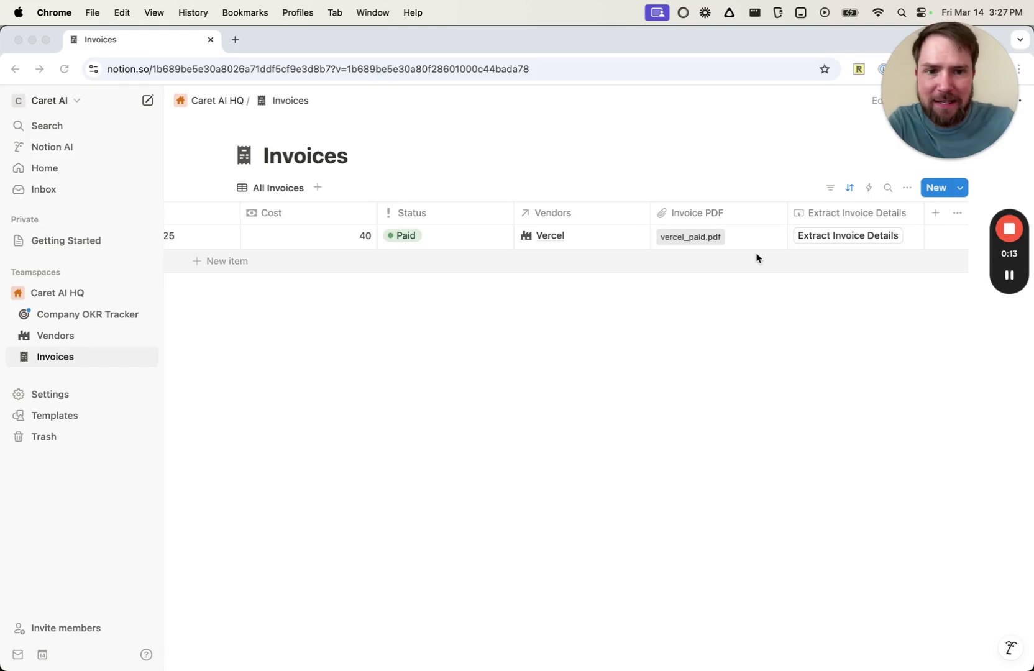
Glance at the Vendors database, then return to the Invoices table.
{"action": "scroll", "coordinate": [757, 258], "scroll_direction": "left", "scroll_amount": 1}
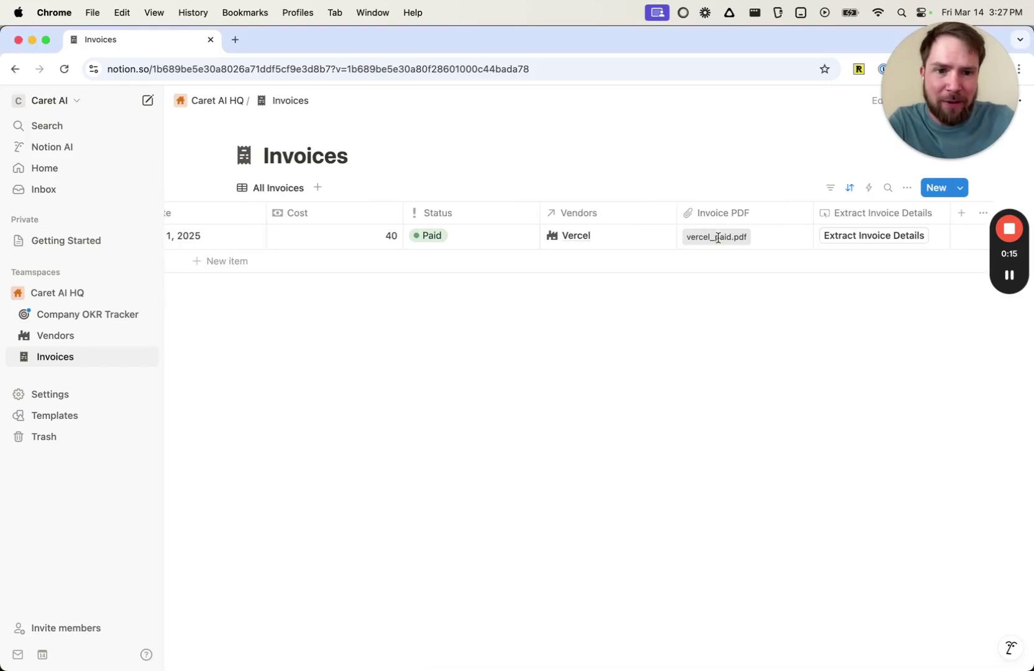
{"action": "scroll", "coordinate": [870, 236], "scroll_direction": "left", "scroll_amount": 3}
{"action": "scroll", "coordinate": [401, 235], "scroll_direction": "left", "scroll_amount": 4}
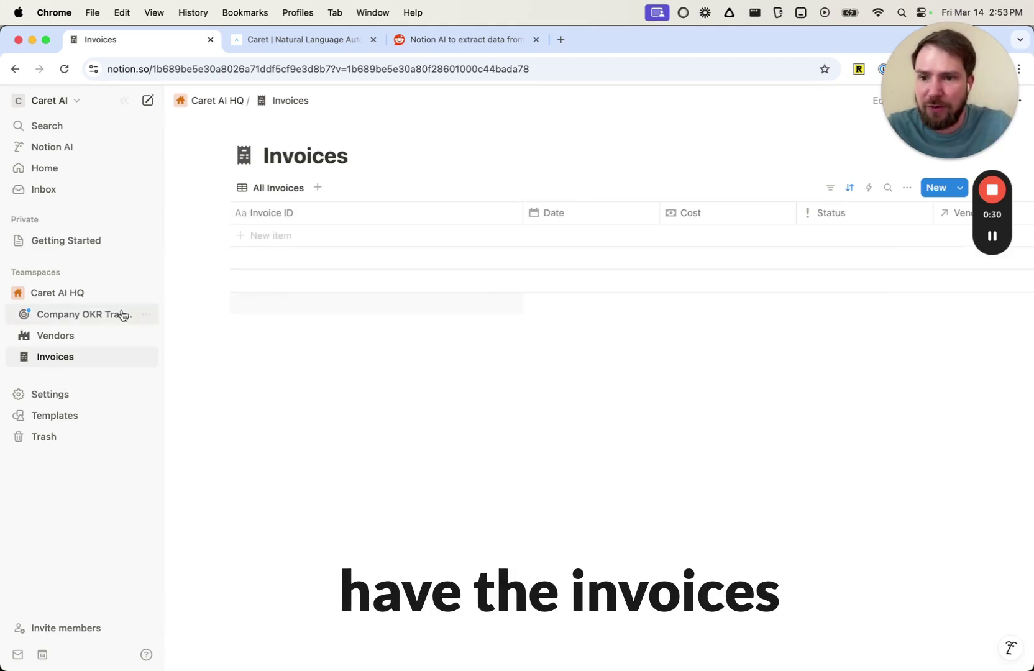
{"action": "left_click", "coordinate": [66, 338]}
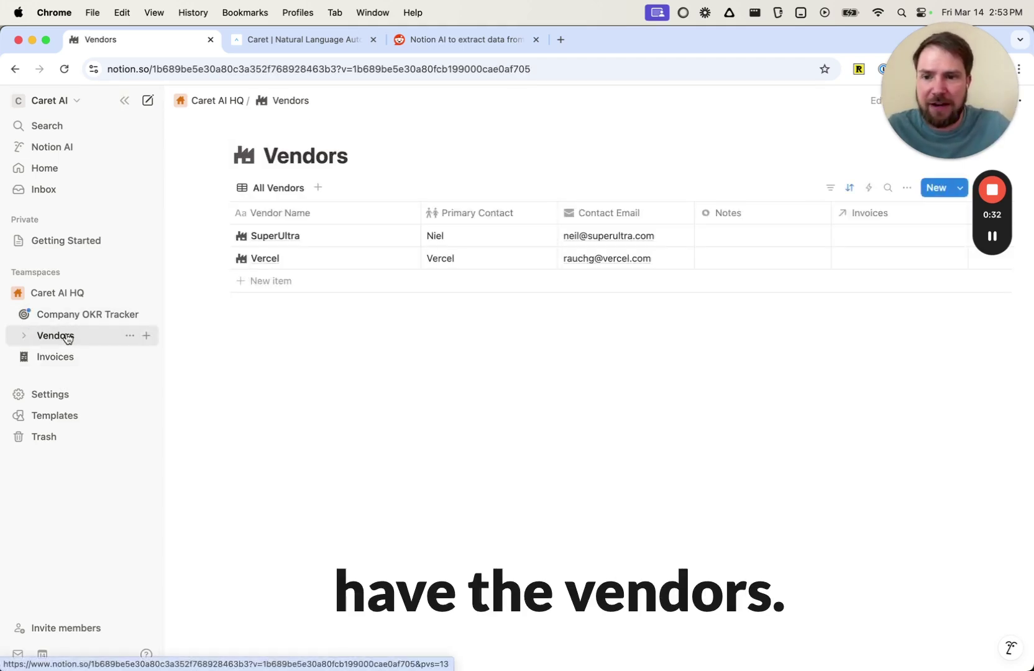
{"action": "left_click", "coordinate": [54, 357]}
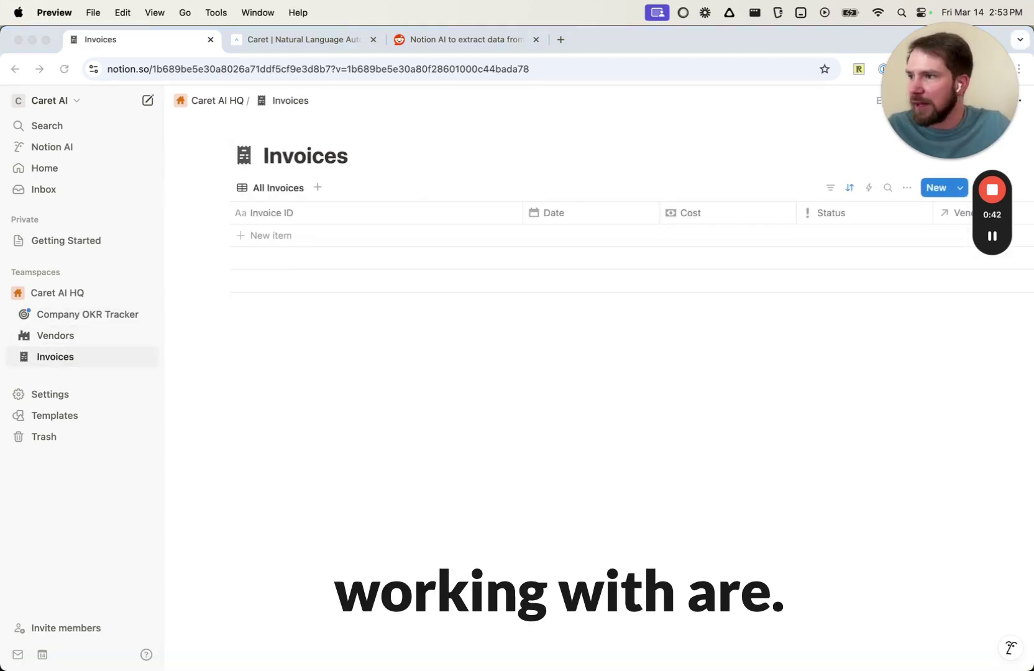
Review the SuperUltra invoice sw_invoice.pdf ($4.87) in Preview and close it.
{"action": "key", "text": "super+Tab"}
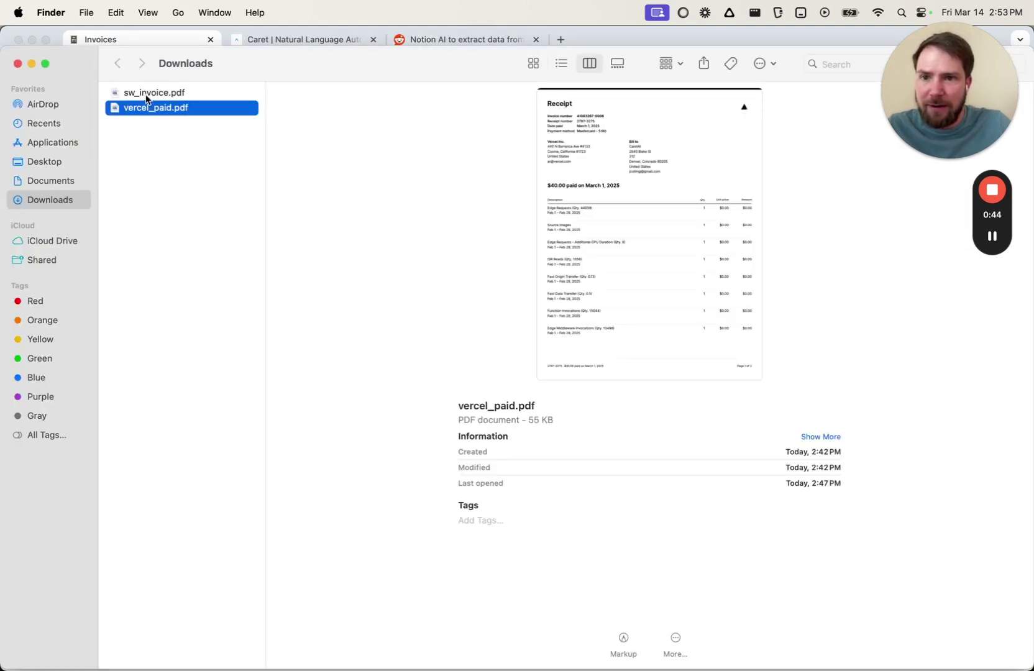
{"action": "double_click", "coordinate": [148, 93]}
{"action": "scroll", "coordinate": [398, 242], "scroll_direction": "up", "scroll_amount": 1}
{"action": "scroll", "coordinate": [363, 324], "scroll_direction": "down", "scroll_amount": 2}
{"action": "scroll", "coordinate": [363, 324], "scroll_direction": "up", "scroll_amount": 2}
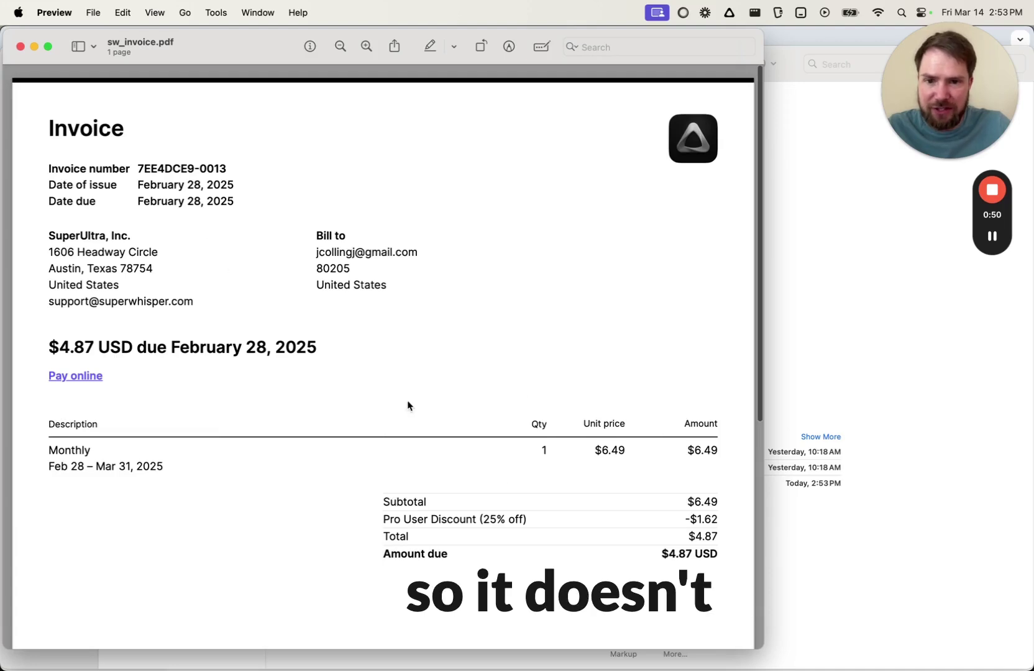
{"action": "key", "text": "super+w"}
Check vercel_paid.pdf's $40.00 amount paid and payment date, then quit Preview.
{"action": "double_click", "coordinate": [168, 109]}
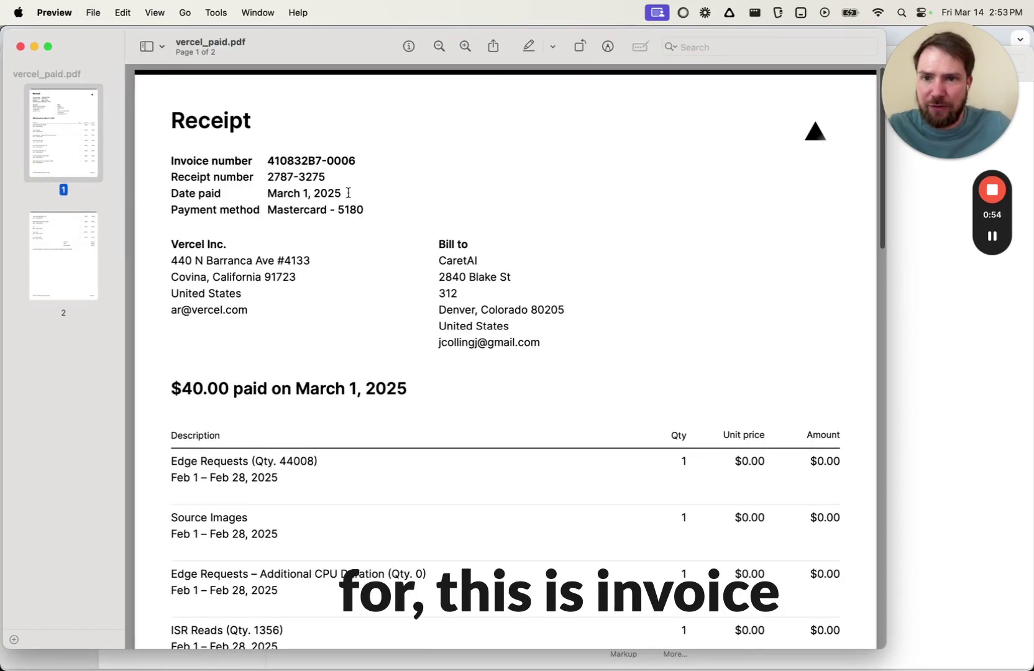
{"action": "scroll", "coordinate": [411, 256], "scroll_direction": "up", "scroll_amount": 1}
{"action": "left_click_drag", "start_coordinate": [210, 396], "coordinate": [408, 397]}
{"action": "left_click", "coordinate": [561, 404]}
{"action": "key", "text": "super+w"}
{"action": "key", "text": "super+q"}
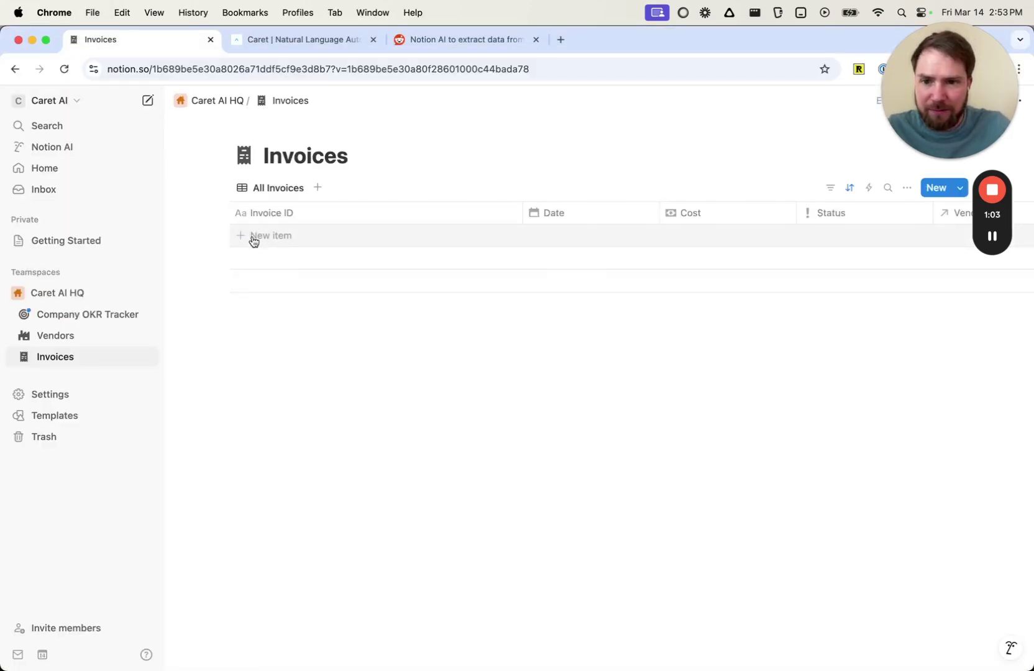
Add a new untitled Invoices row linked to the SuperUltra vendor.
{"action": "left_click", "coordinate": [261, 235]}
{"action": "key", "text": "Escape"}
{"action": "scroll", "coordinate": [656, 245], "scroll_direction": "right", "scroll_amount": 7}
{"action": "left_click", "coordinate": [579, 235]}
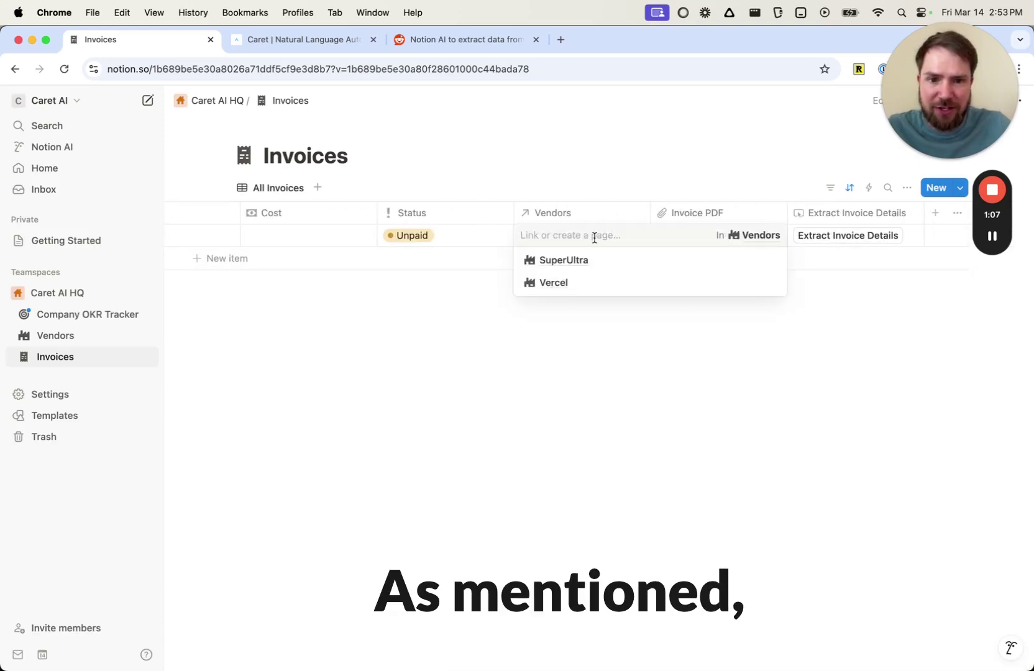
{"action": "left_click", "coordinate": [578, 262]}
{"action": "key", "text": "Escape"}
Attach sw_invoice.pdf to the row's Invoice PDF and run Extract Invoice Details.
{"action": "left_click", "coordinate": [736, 235]}
{"action": "left_click", "coordinate": [716, 293]}
{"action": "double_click", "coordinate": [392, 251]}
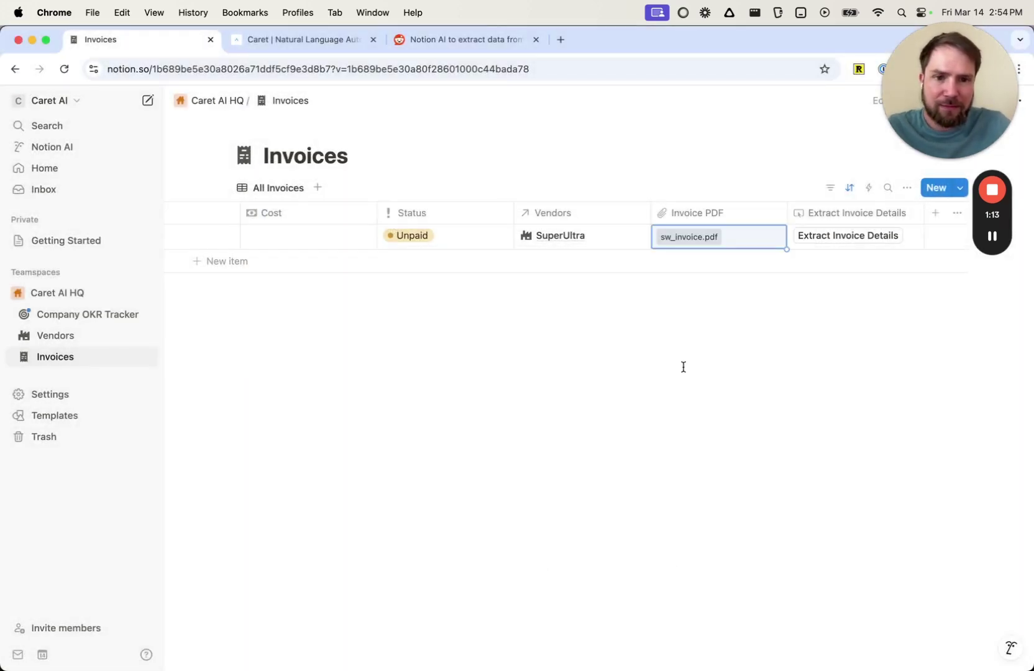
{"action": "left_click", "coordinate": [849, 240]}
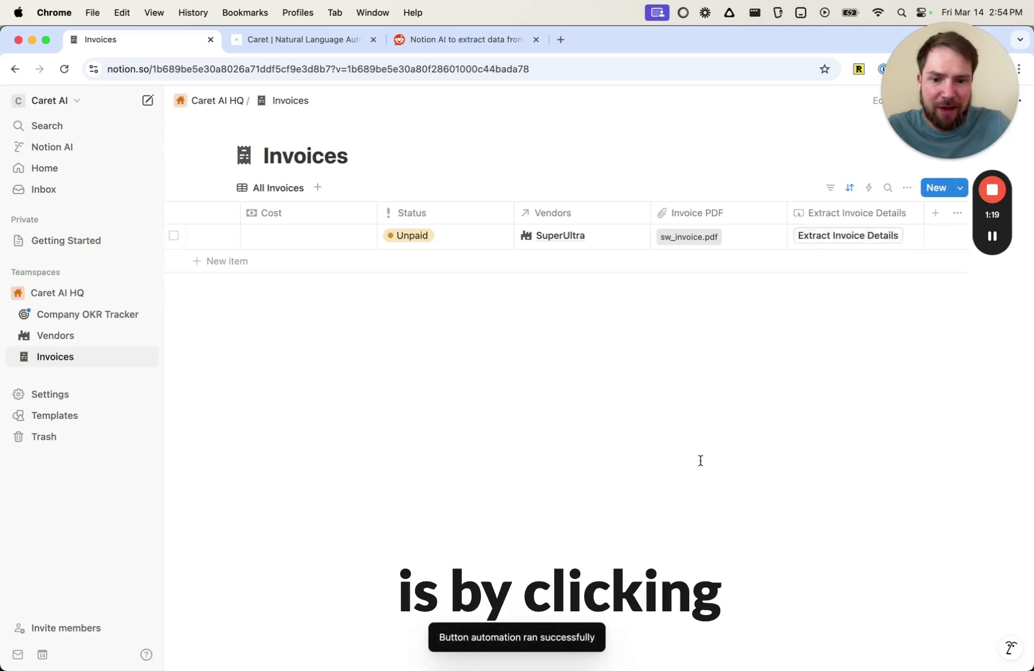
{"action": "left_click", "coordinate": [300, 42]}
Confirm the workflow's pending run under Past Runs and view its run form, then return to Notion.
{"action": "left_click", "coordinate": [248, 350]}
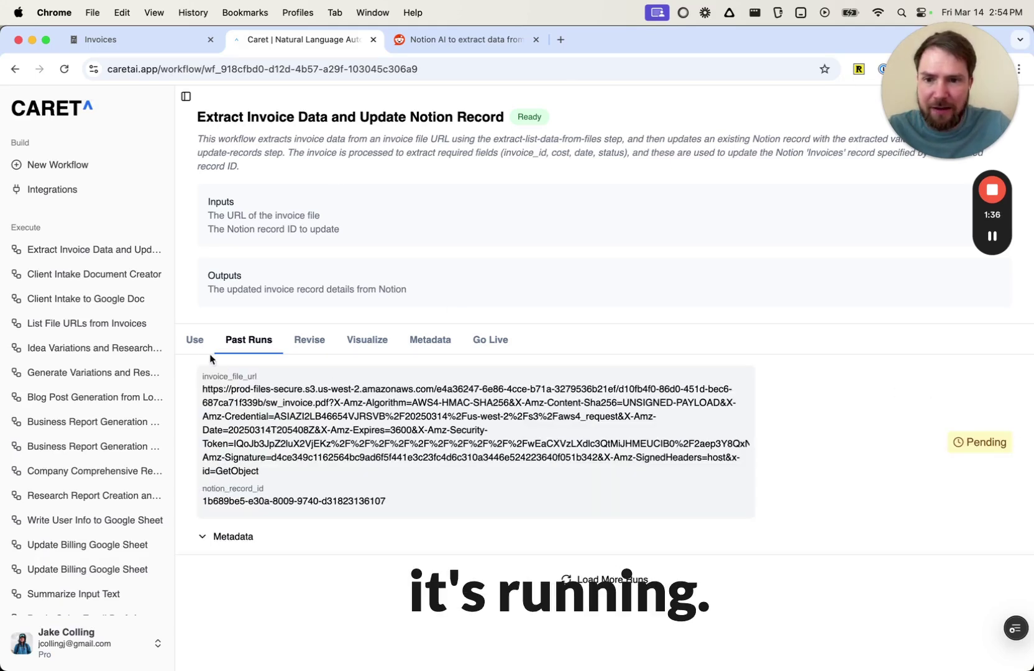
{"action": "left_click", "coordinate": [194, 344]}
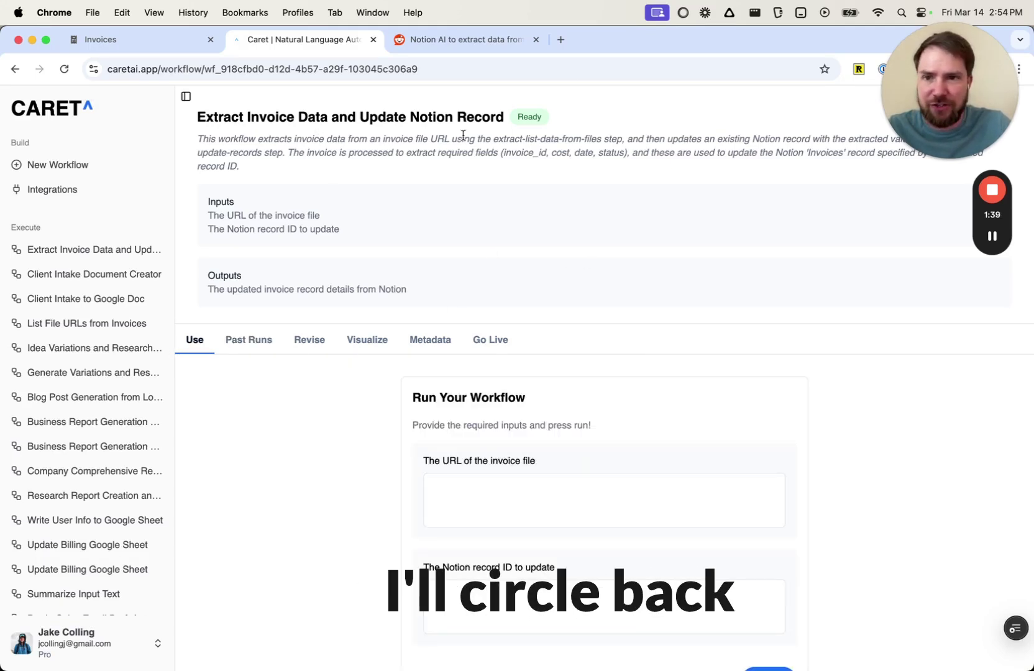
{"action": "left_click", "coordinate": [125, 40]}
{"action": "key", "text": "ctrl+Tab"}
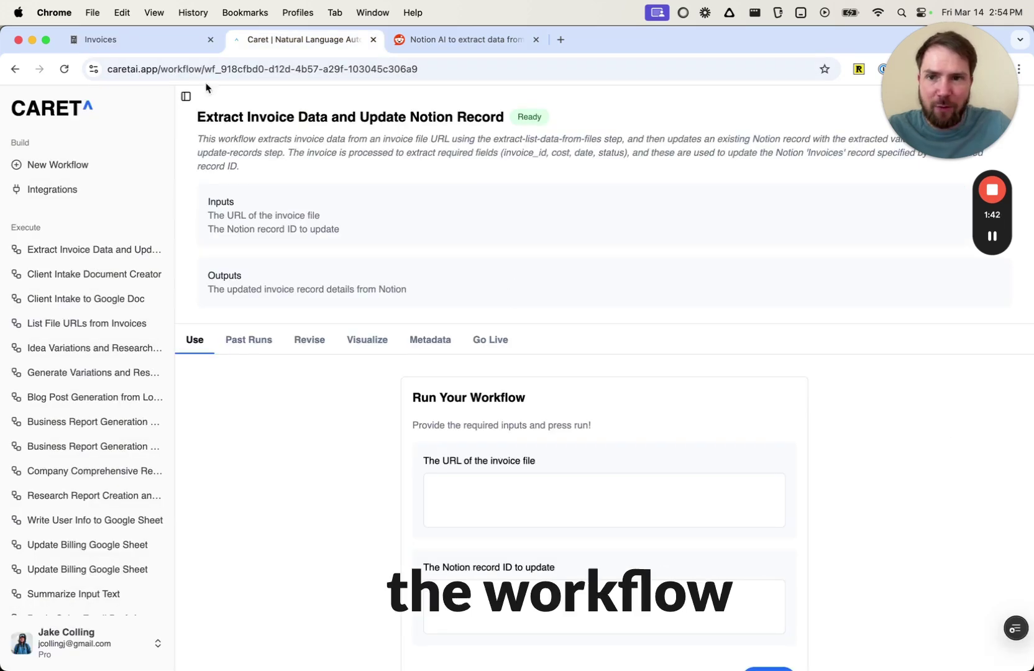
{"action": "left_click", "coordinate": [144, 41]}
Cross-check the Notion row's date against the due date in sw_invoice.pdf.
{"action": "scroll", "coordinate": [528, 234], "scroll_direction": "left", "scroll_amount": 2}
{"action": "scroll", "coordinate": [528, 234], "scroll_direction": "left", "scroll_amount": 3}
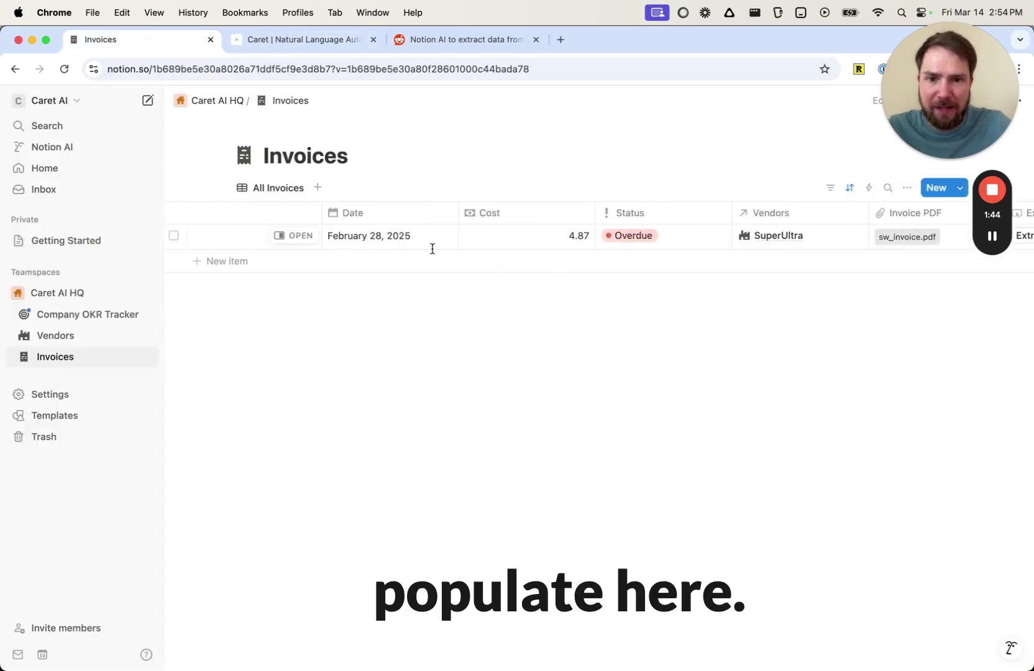
{"action": "scroll", "coordinate": [447, 345], "scroll_direction": "left", "scroll_amount": 3}
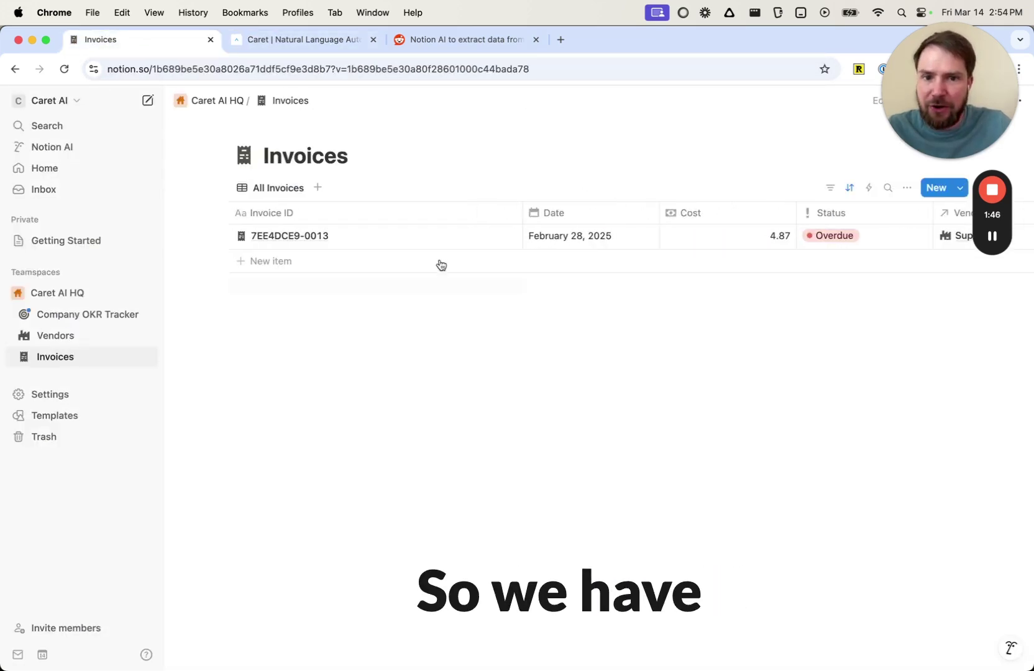
{"action": "scroll", "coordinate": [310, 242], "scroll_direction": "right", "scroll_amount": 5}
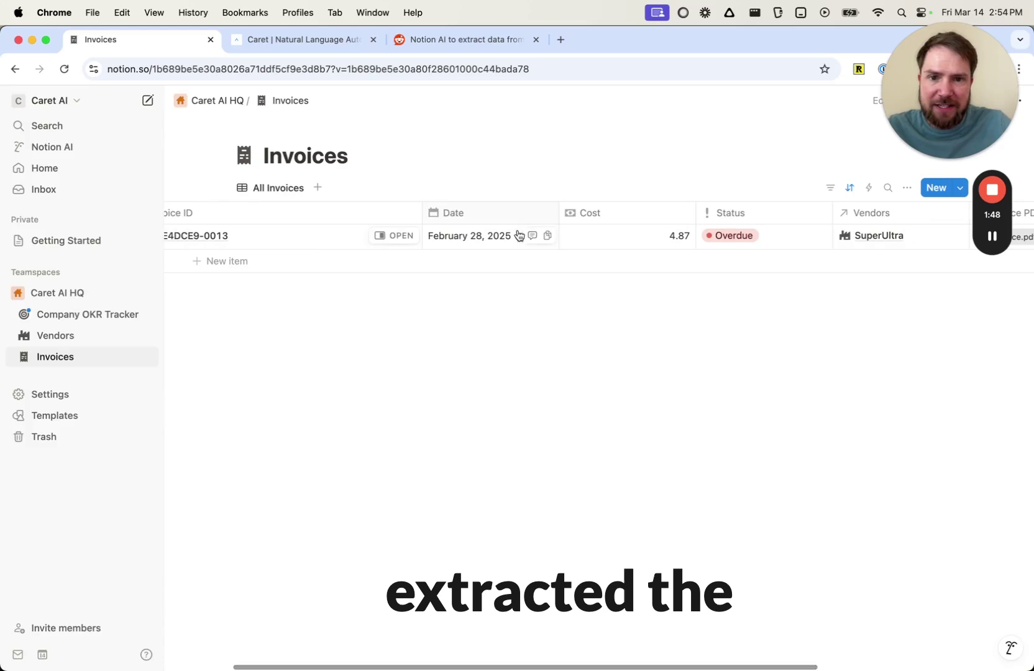
{"action": "scroll", "coordinate": [482, 242], "scroll_direction": "right", "scroll_amount": 5}
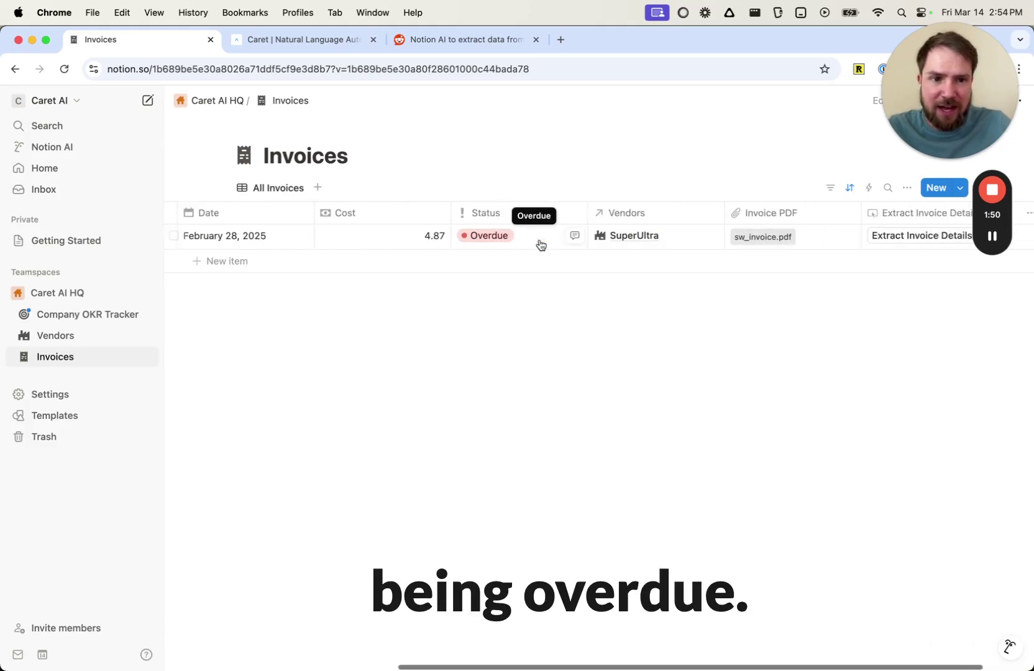
{"action": "scroll", "coordinate": [540, 244], "scroll_direction": "left", "scroll_amount": 5}
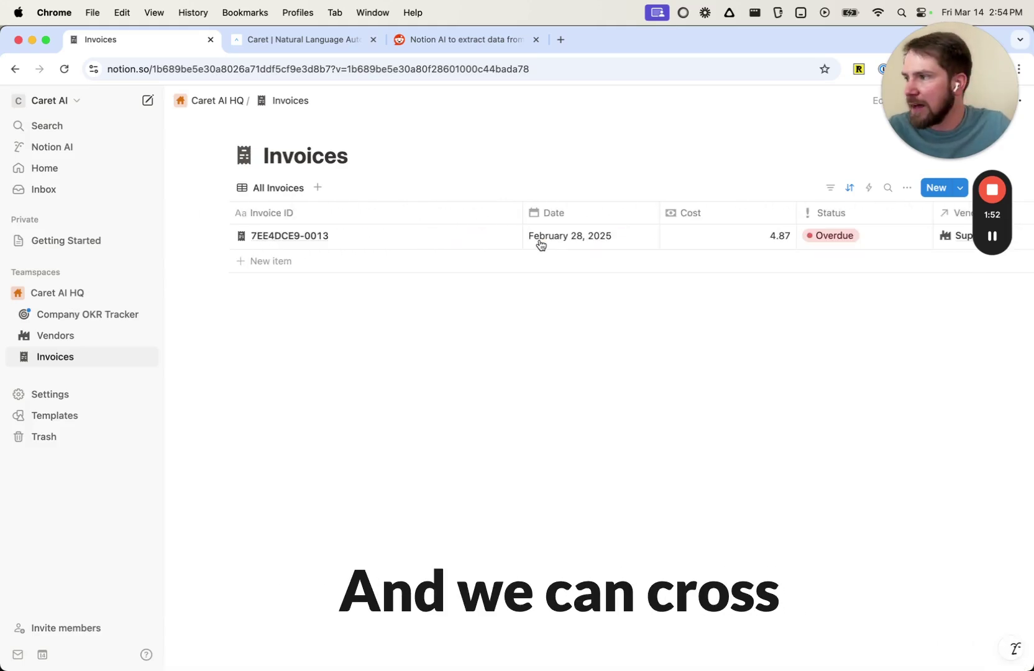
{"action": "key", "text": "super+Tab"}
{"action": "key", "text": "super+Tab"}
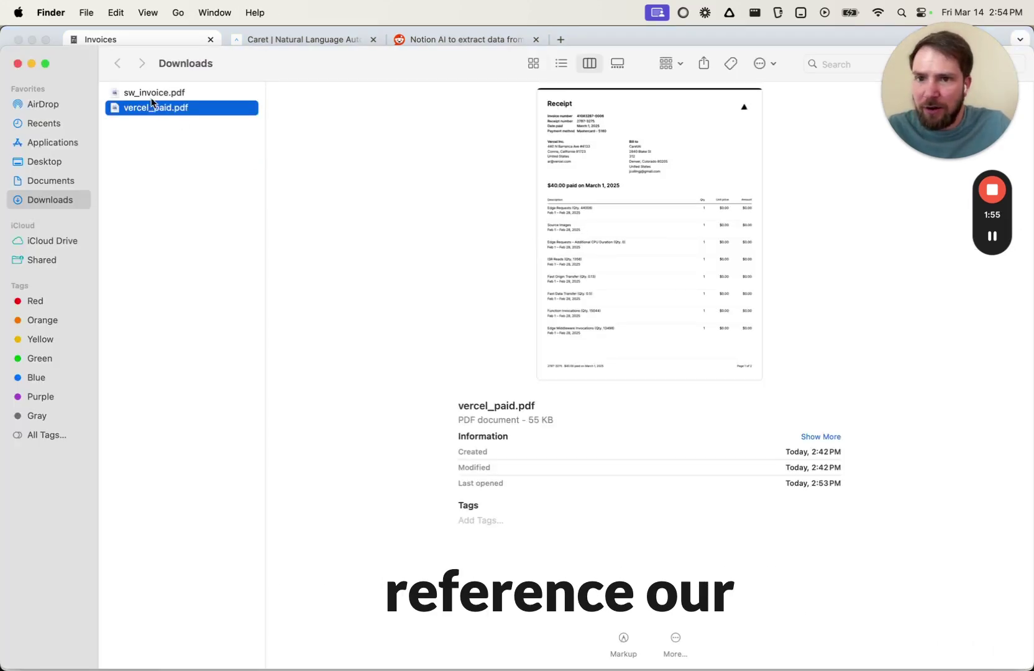
{"action": "double_click", "coordinate": [151, 95]}
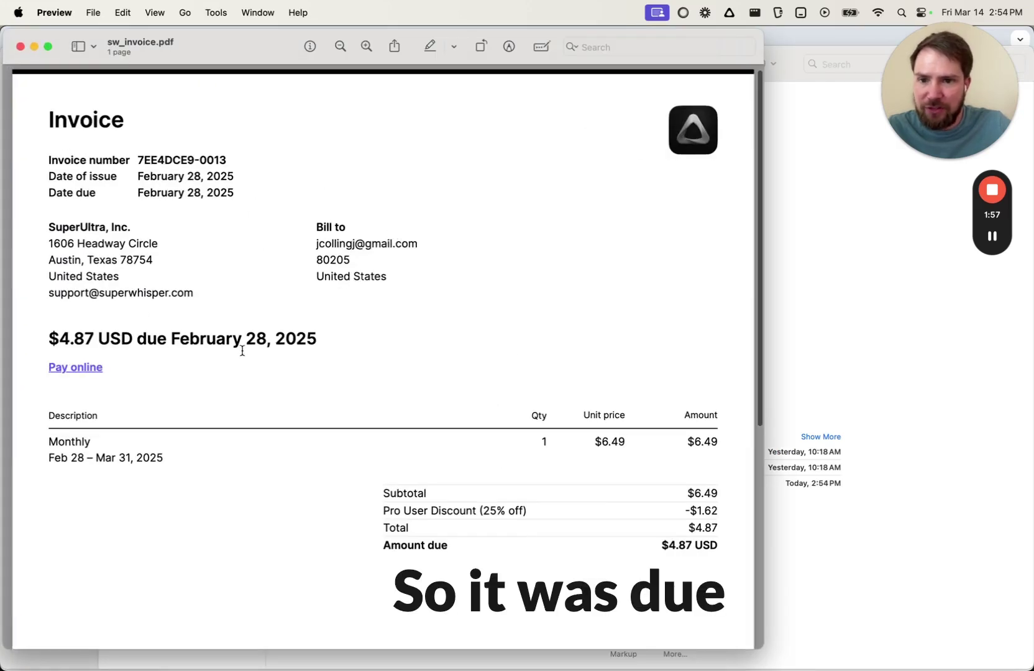
{"action": "left_click_drag", "start_coordinate": [246, 341], "coordinate": [352, 341]}
{"action": "key", "text": "super+Tab"}
{"action": "scroll", "coordinate": [647, 242], "scroll_direction": "right", "scroll_amount": 2}
{"action": "key", "text": "super+Tab"}
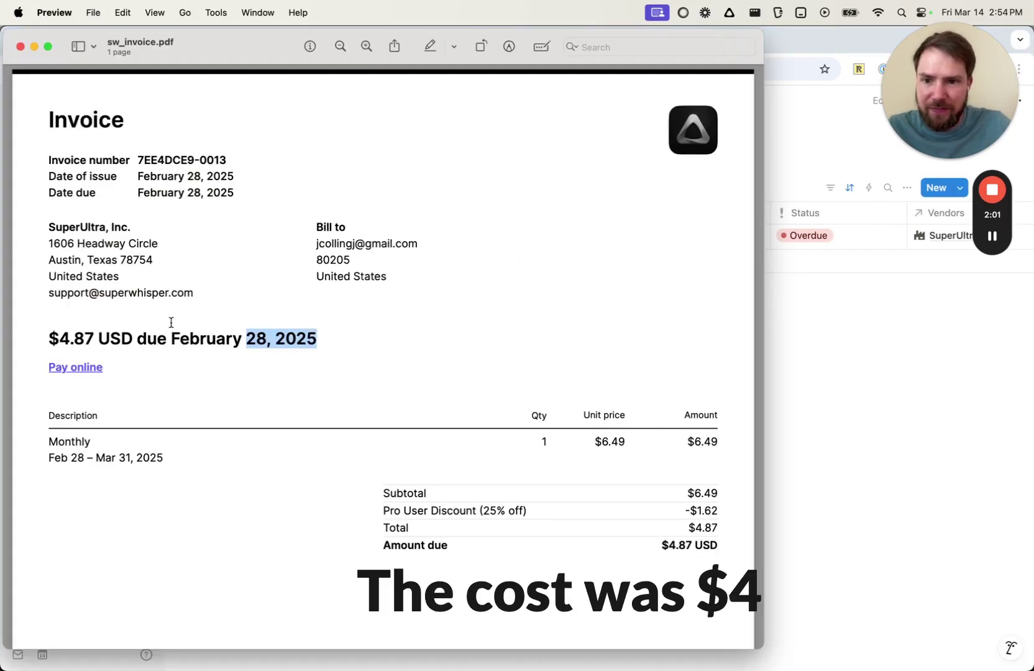
Compare the $4.87 amount and invoice number 7EE4DCE9-0013 between the PDF and Notion row.
{"action": "left_click_drag", "start_coordinate": [97, 342], "coordinate": [41, 342]}
{"action": "key", "text": "super+Tab"}
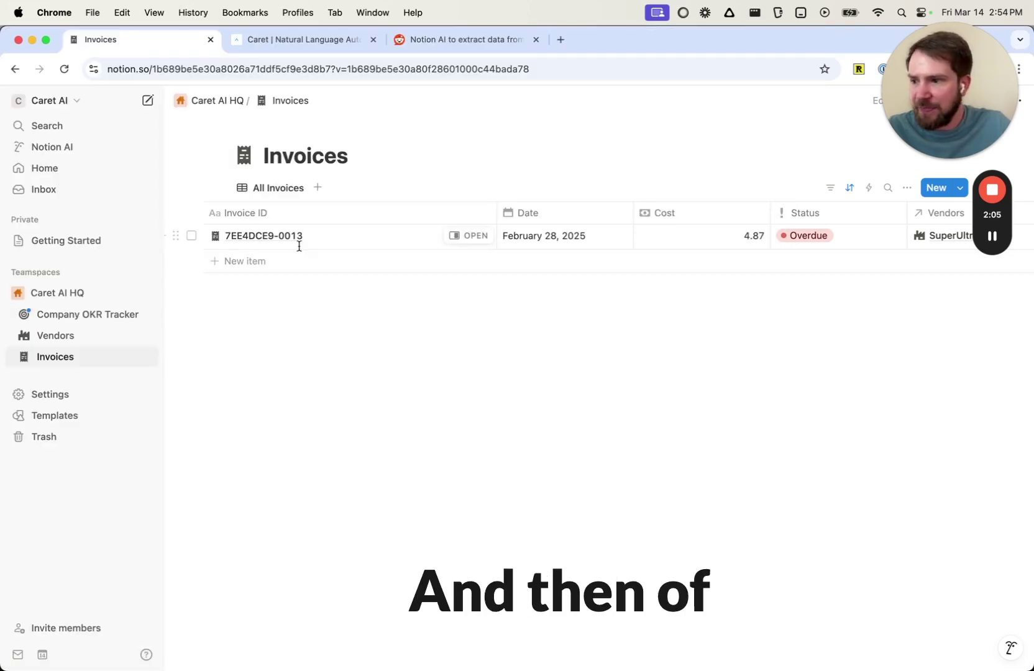
{"action": "key", "text": "super+Tab"}
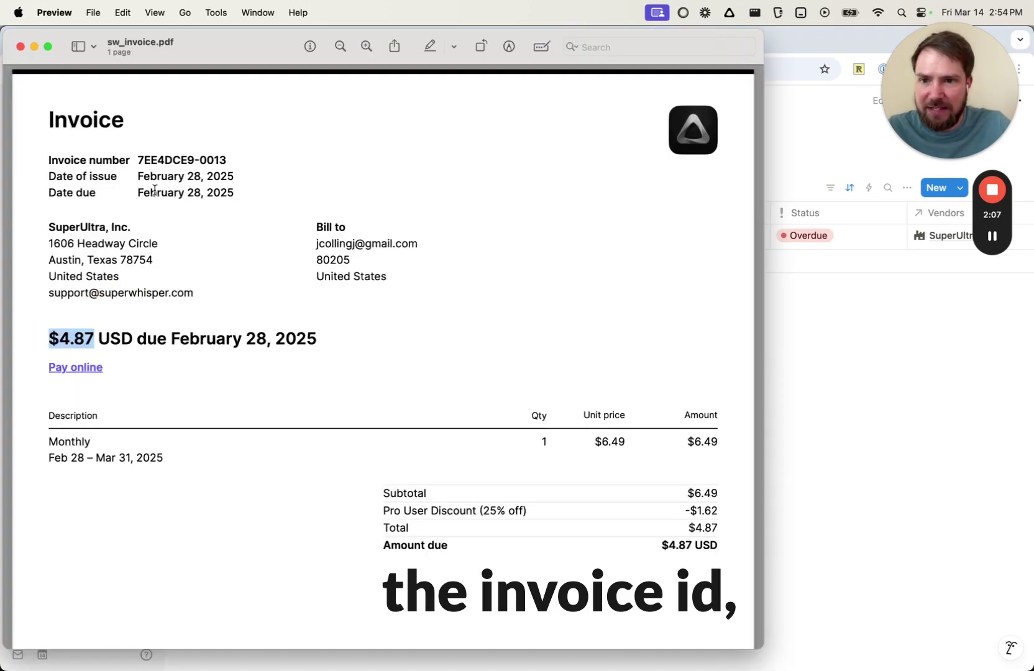
{"action": "left_click_drag", "start_coordinate": [135, 161], "coordinate": [307, 163]}
{"action": "key", "text": "super+Tab"}
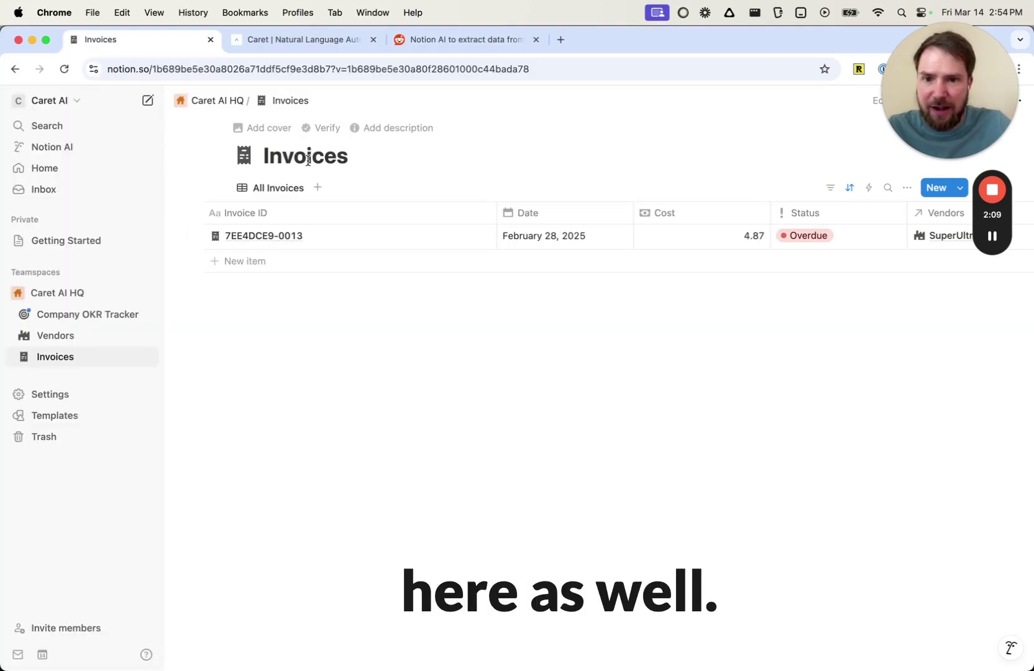
{"action": "key", "text": "super+Tab"}
{"action": "key", "text": "super+Tab"}
{"action": "left_click", "coordinate": [226, 267]}
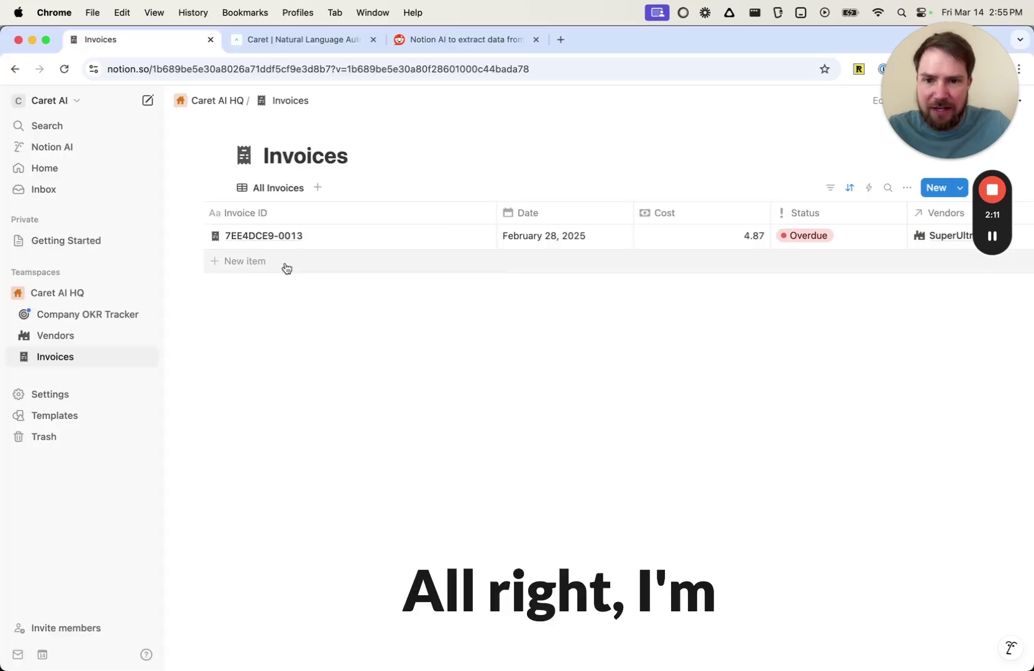
Link the new Invoices row to the Vercel vendor.
{"action": "key", "text": "Escape"}
{"action": "scroll", "coordinate": [602, 284], "scroll_direction": "right", "scroll_amount": 5}
{"action": "left_click", "coordinate": [572, 261]}
{"action": "left_click", "coordinate": [574, 307]}
{"action": "left_click", "coordinate": [863, 351]}
Upload vercel_paid.pdf to the row's Invoice PDF and run Extract Invoice Details.
{"action": "left_click", "coordinate": [687, 261]}
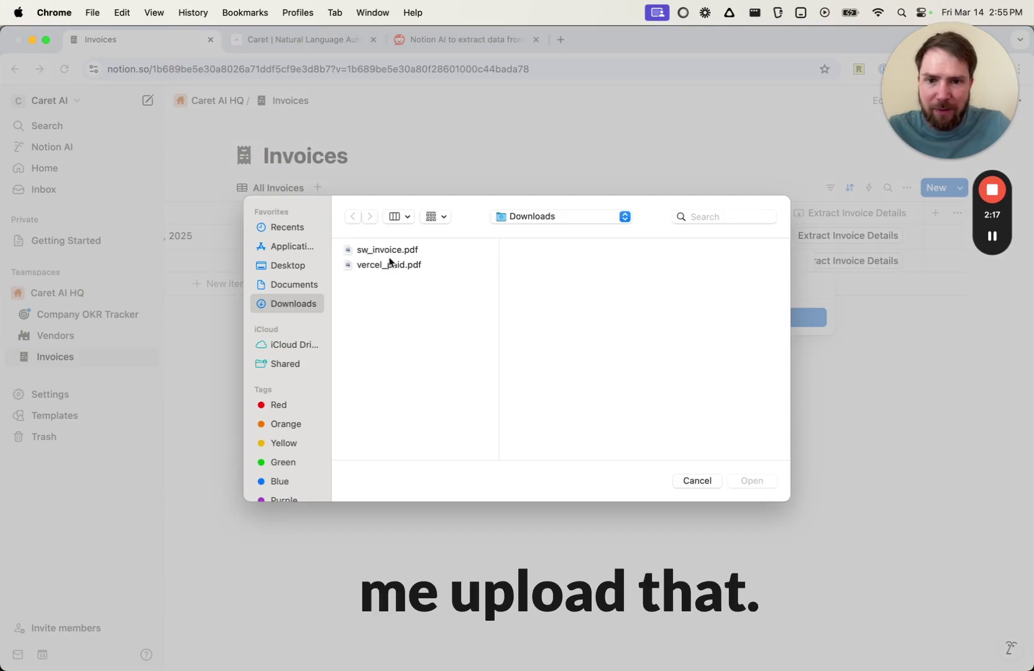
{"action": "left_click", "coordinate": [389, 264]}
{"action": "double_click", "coordinate": [390, 263]}
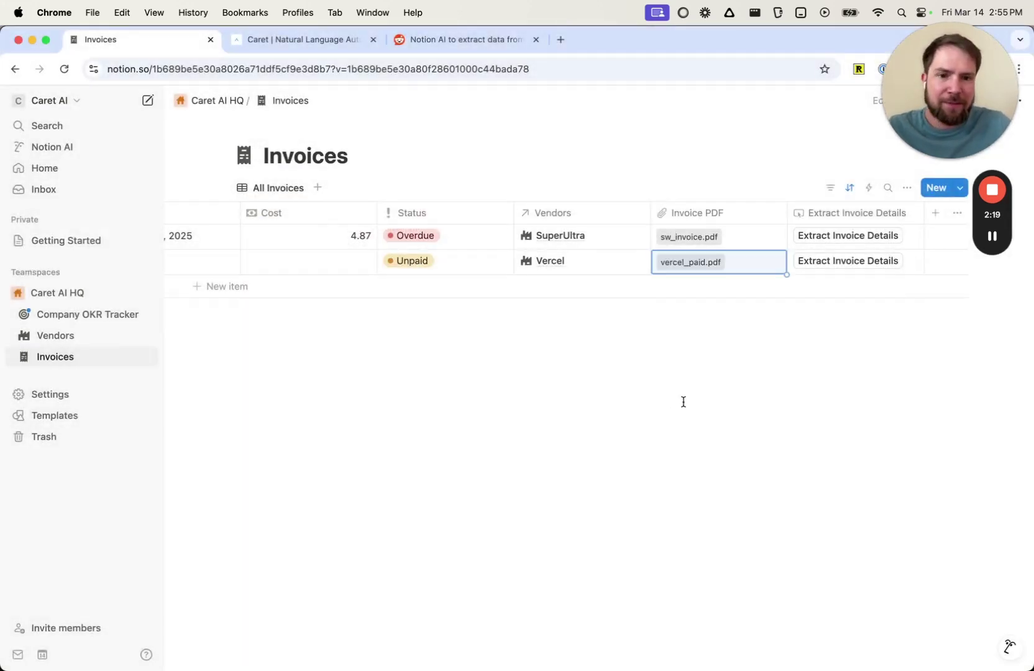
{"action": "left_click", "coordinate": [868, 264]}
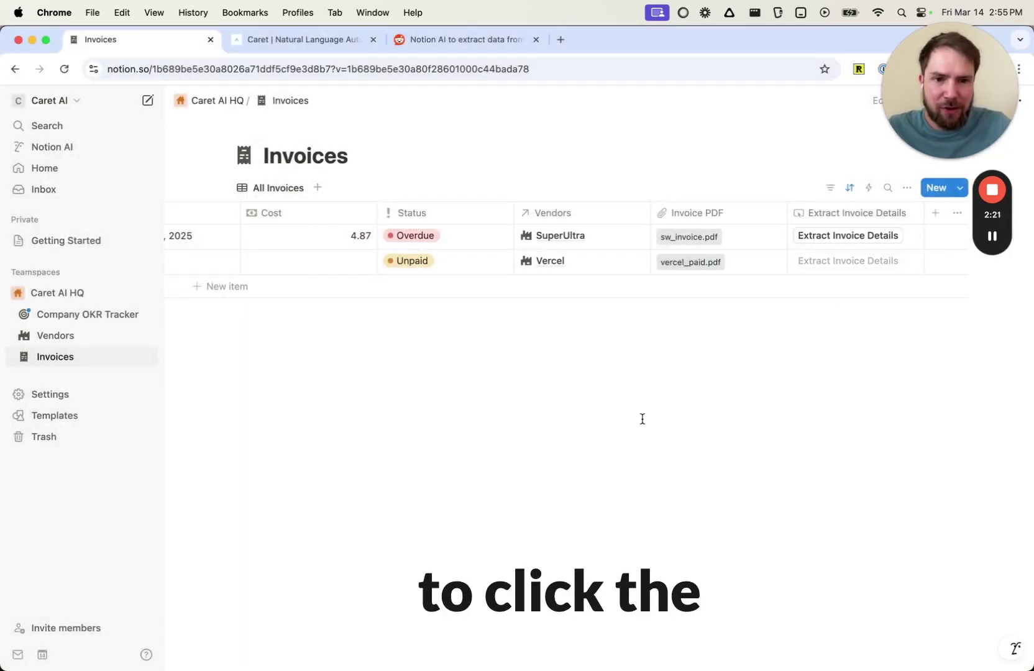
{"action": "scroll", "coordinate": [800, 334], "scroll_direction": "left", "scroll_amount": 5}
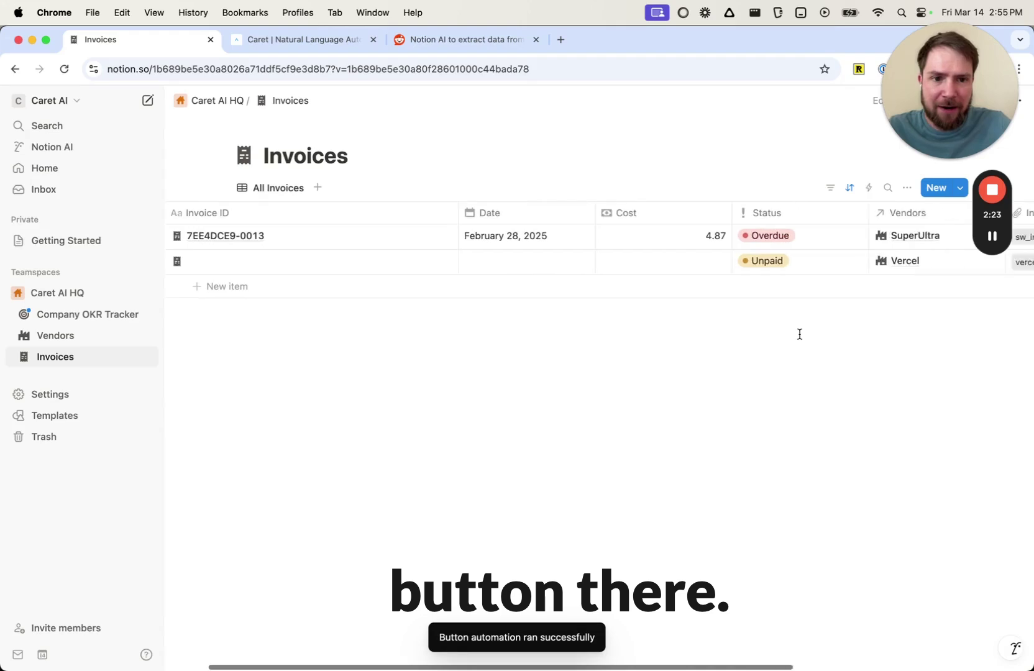
{"action": "scroll", "coordinate": [798, 334], "scroll_direction": "right", "scroll_amount": 5}
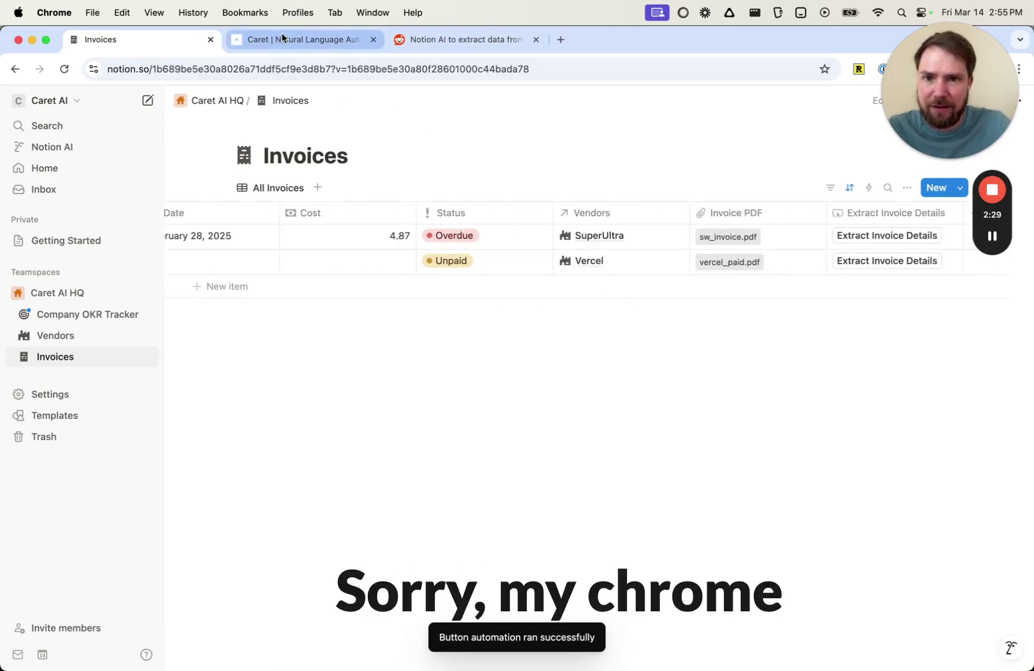
Inspect the Caret workflow's run form and Notion record ID field, then its webhook trigger settings.
{"action": "left_click", "coordinate": [329, 41]}
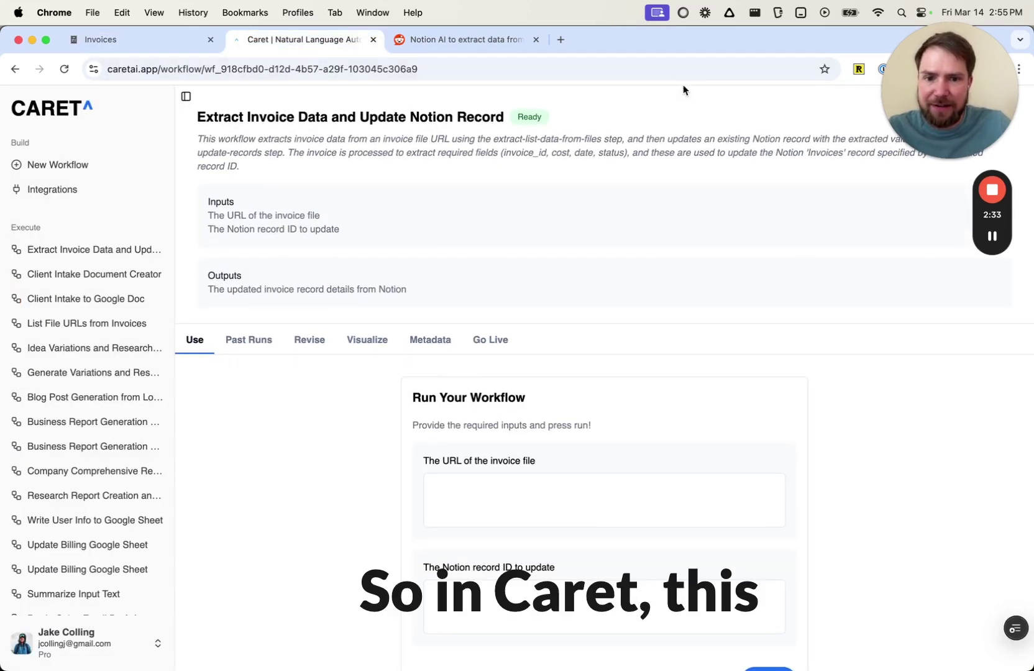
{"action": "scroll", "coordinate": [630, 348], "scroll_direction": "down", "scroll_amount": 3}
{"action": "scroll", "coordinate": [418, 300], "scroll_direction": "up", "scroll_amount": 2}
{"action": "scroll", "coordinate": [420, 305], "scroll_direction": "down", "scroll_amount": 1}
{"action": "scroll", "coordinate": [528, 390], "scroll_direction": "down", "scroll_amount": 1}
{"action": "left_click", "coordinate": [535, 517]}
{"action": "scroll", "coordinate": [536, 517], "scroll_direction": "up", "scroll_amount": 1}
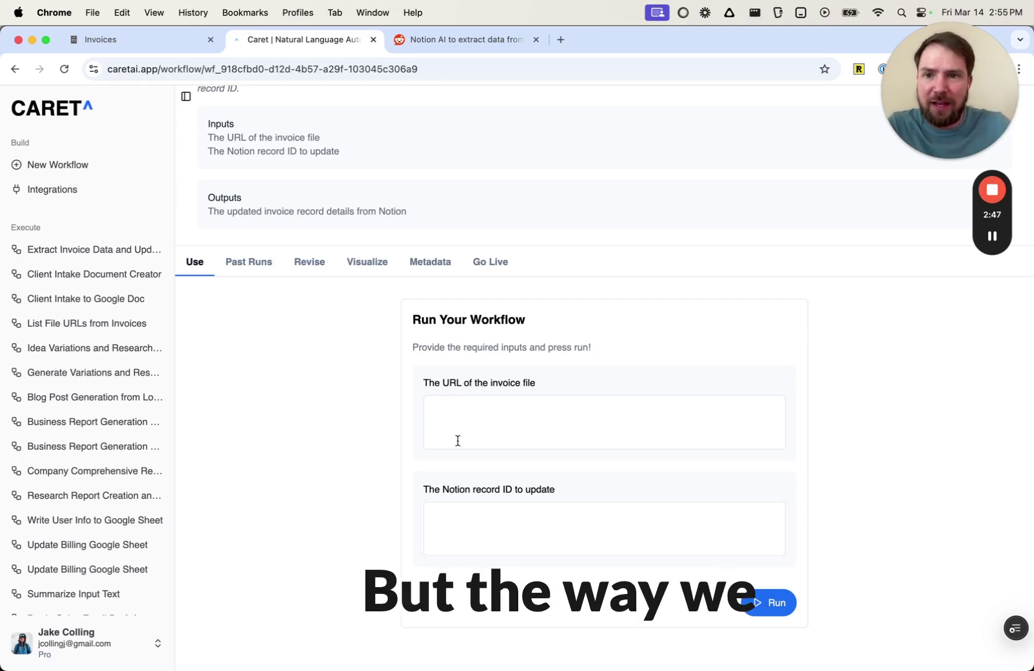
{"action": "scroll", "coordinate": [404, 358], "scroll_direction": "up", "scroll_amount": 2}
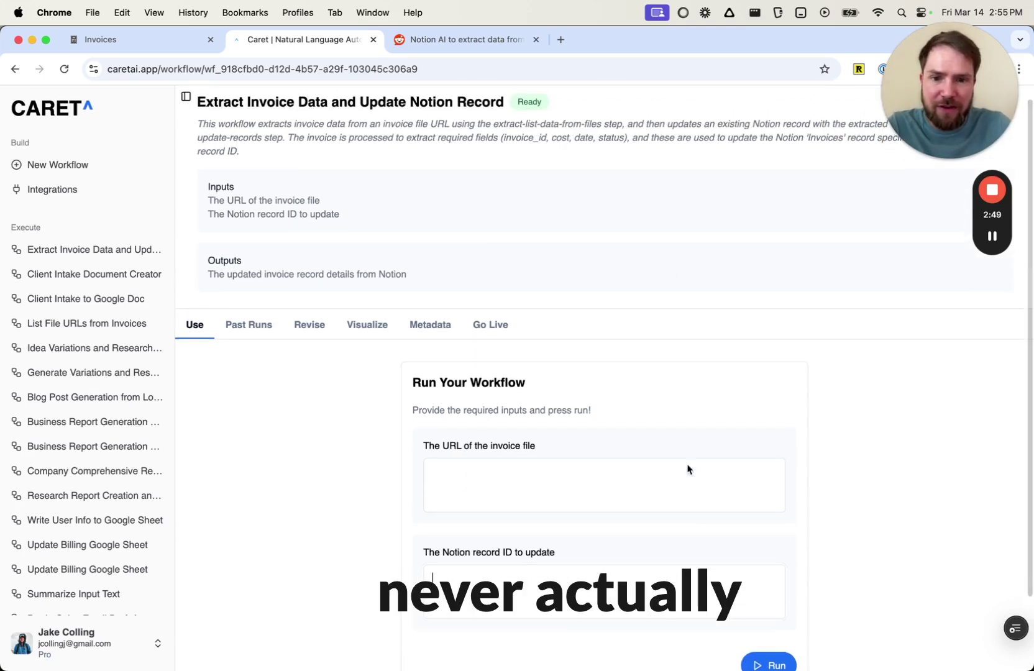
{"action": "scroll", "coordinate": [469, 510], "scroll_direction": "up", "scroll_amount": 1}
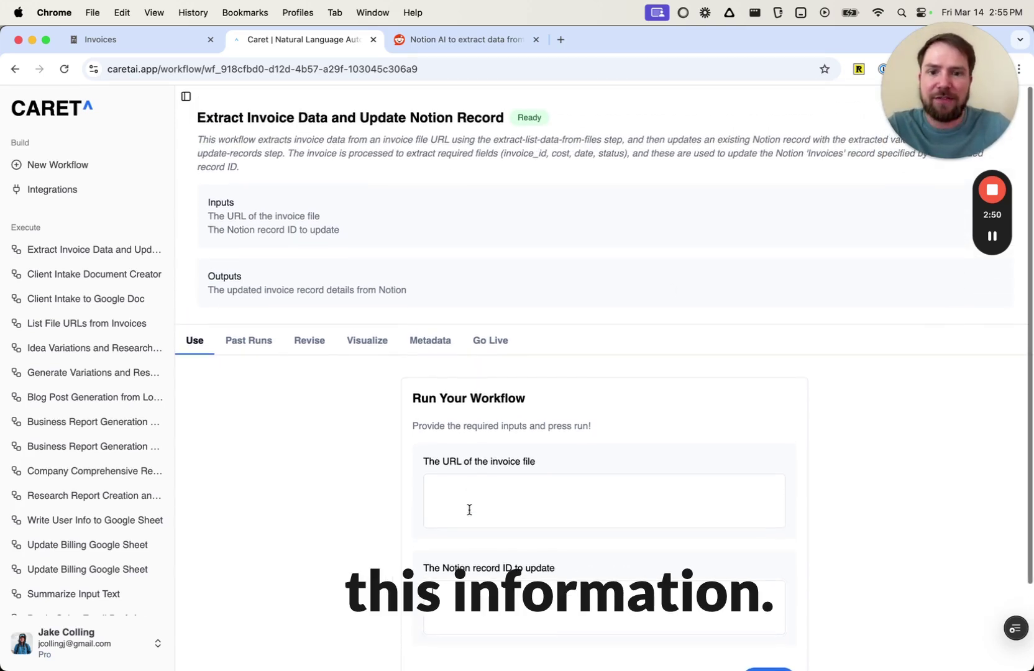
{"action": "left_click", "coordinate": [491, 340]}
Inspect the Send webhook URL in the Extract Invoice Details button's automation.
{"action": "left_click", "coordinate": [140, 39]}
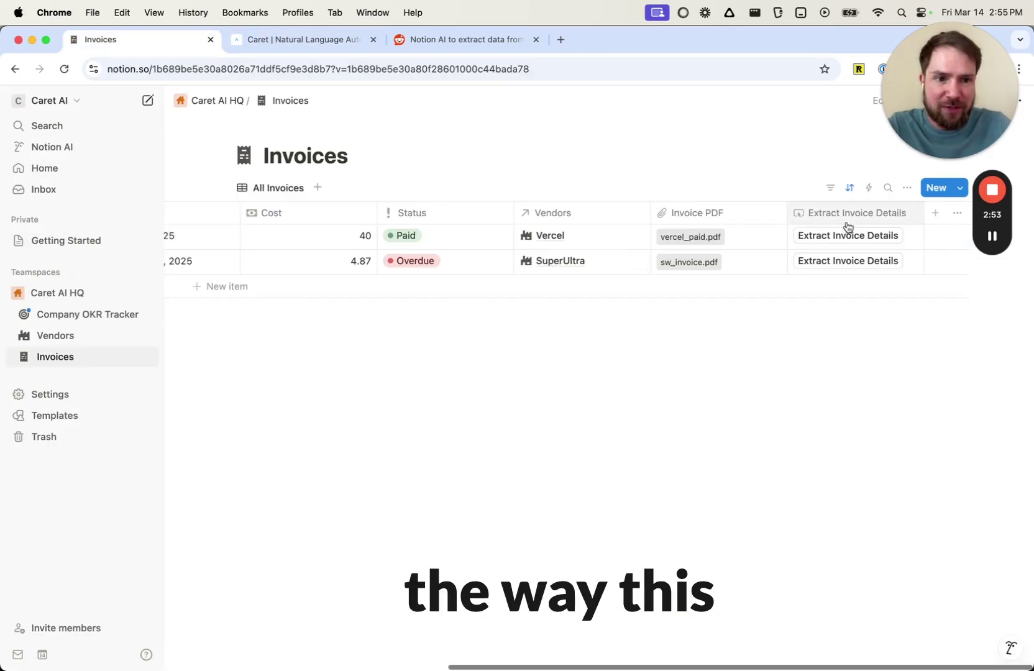
{"action": "left_click", "coordinate": [908, 216]}
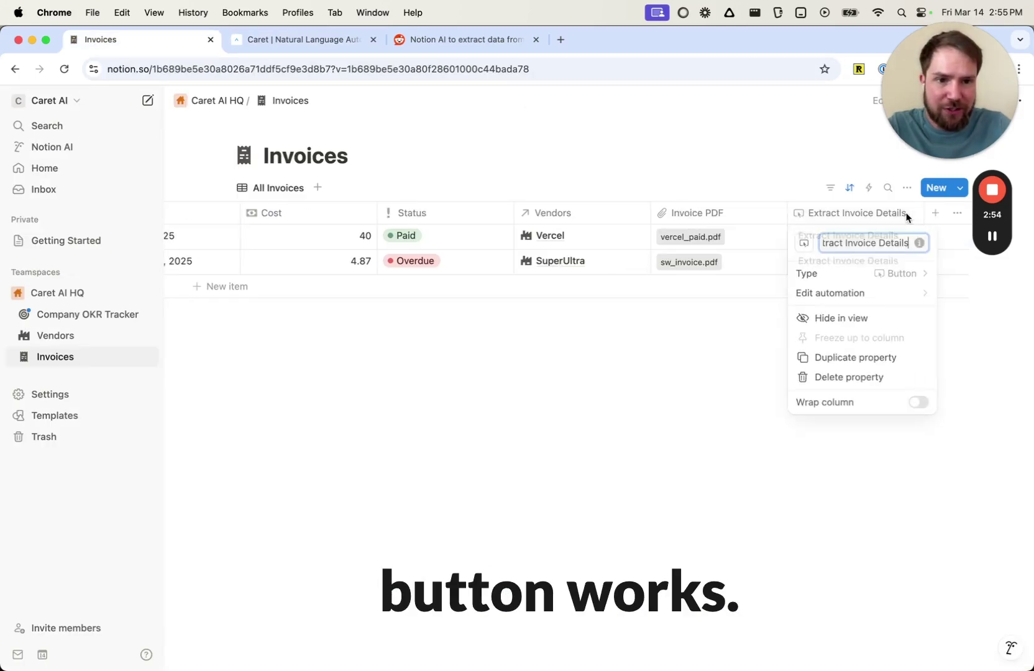
{"action": "left_click", "coordinate": [841, 295]}
{"action": "scroll", "coordinate": [503, 316], "scroll_direction": "down", "scroll_amount": 1}
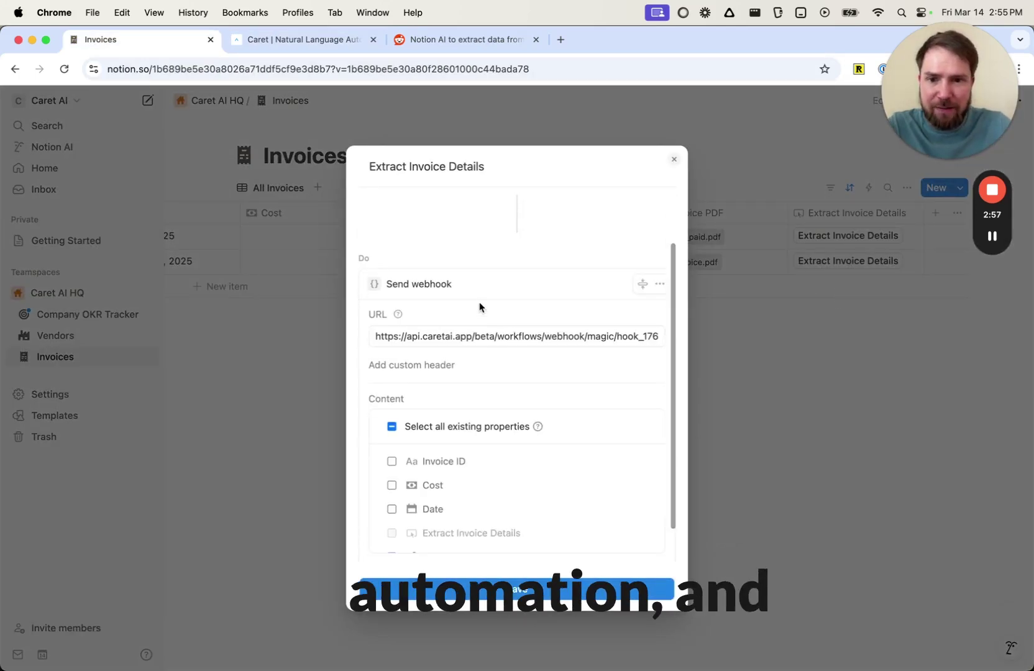
{"action": "scroll", "coordinate": [482, 308], "scroll_direction": "up", "scroll_amount": 2}
{"action": "scroll", "coordinate": [460, 225], "scroll_direction": "down", "scroll_amount": 1}
{"action": "scroll", "coordinate": [460, 225], "scroll_direction": "down", "scroll_amount": 1}
{"action": "left_click", "coordinate": [487, 318]}
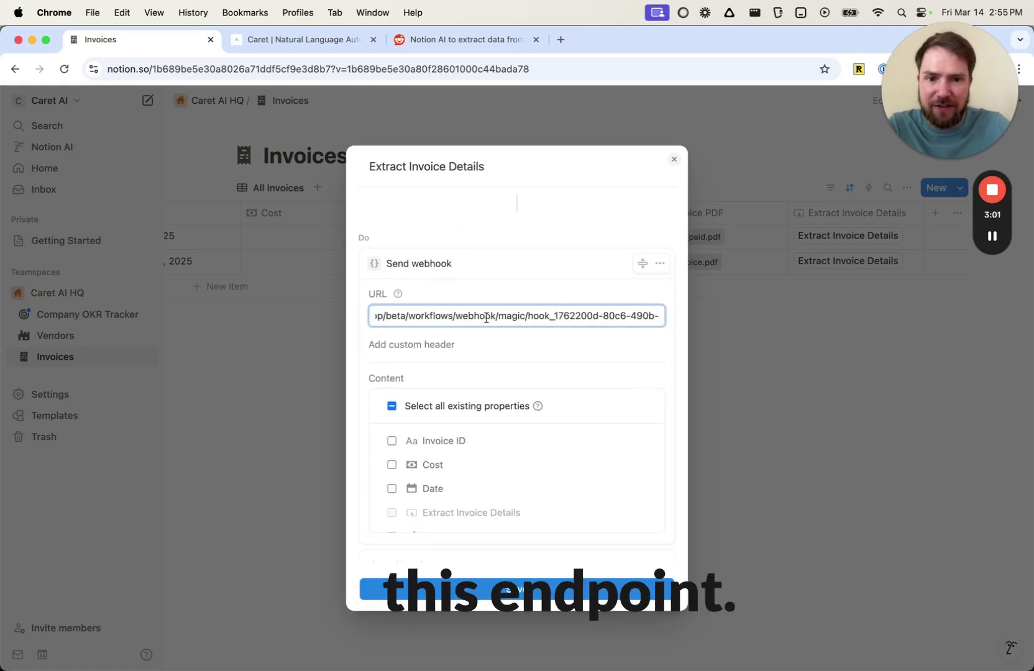
Copy the workflow's magic webhook URL from Caret.
{"action": "left_click", "coordinate": [307, 39]}
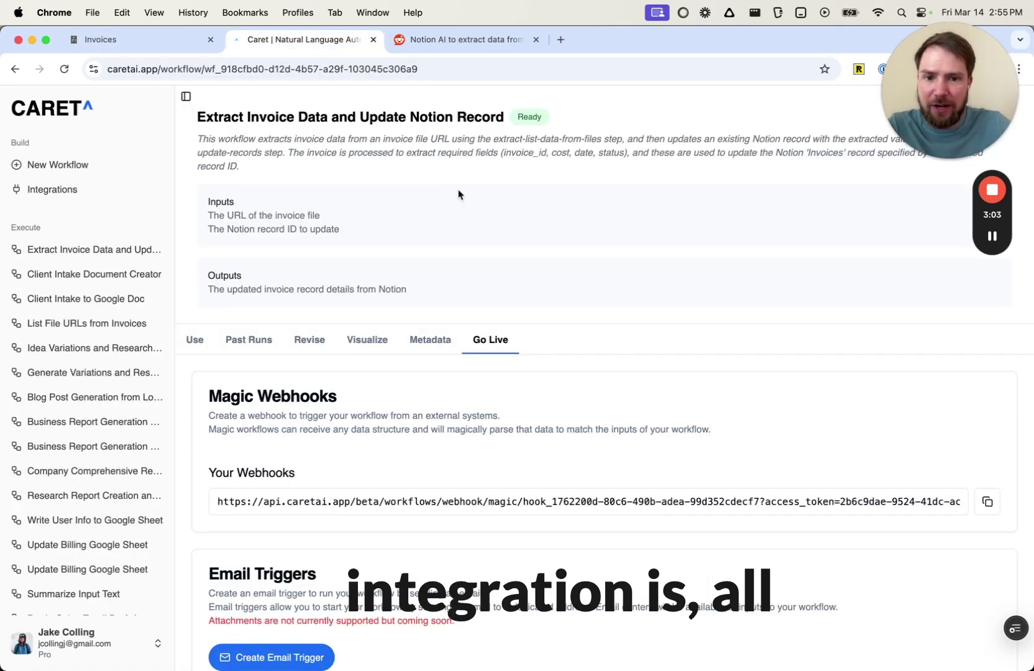
{"action": "scroll", "coordinate": [495, 274], "scroll_direction": "down", "scroll_amount": 3}
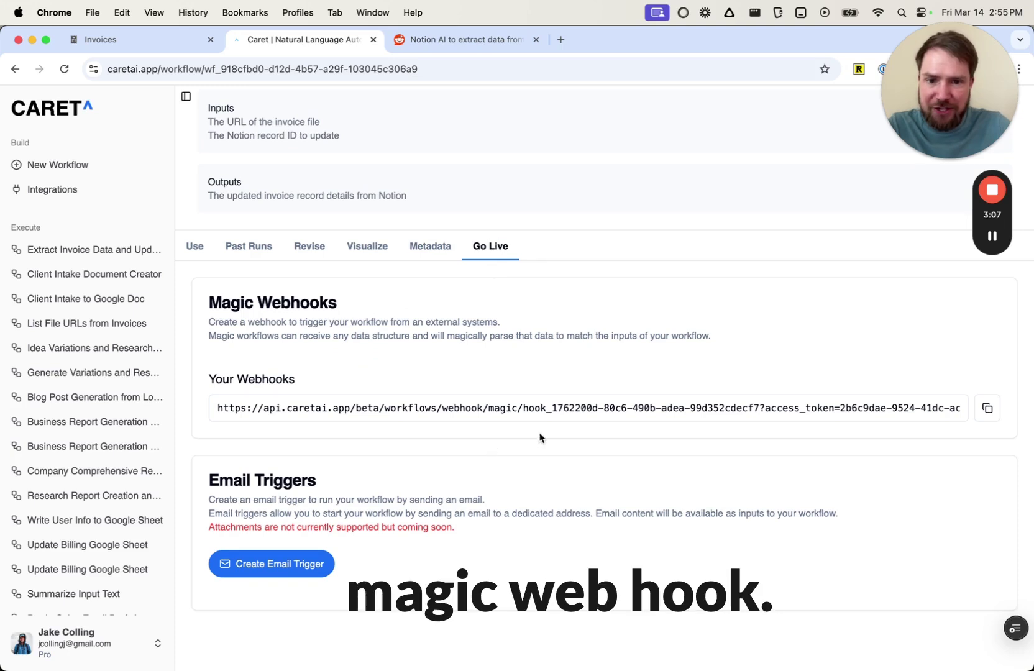
{"action": "left_click", "coordinate": [987, 407]}
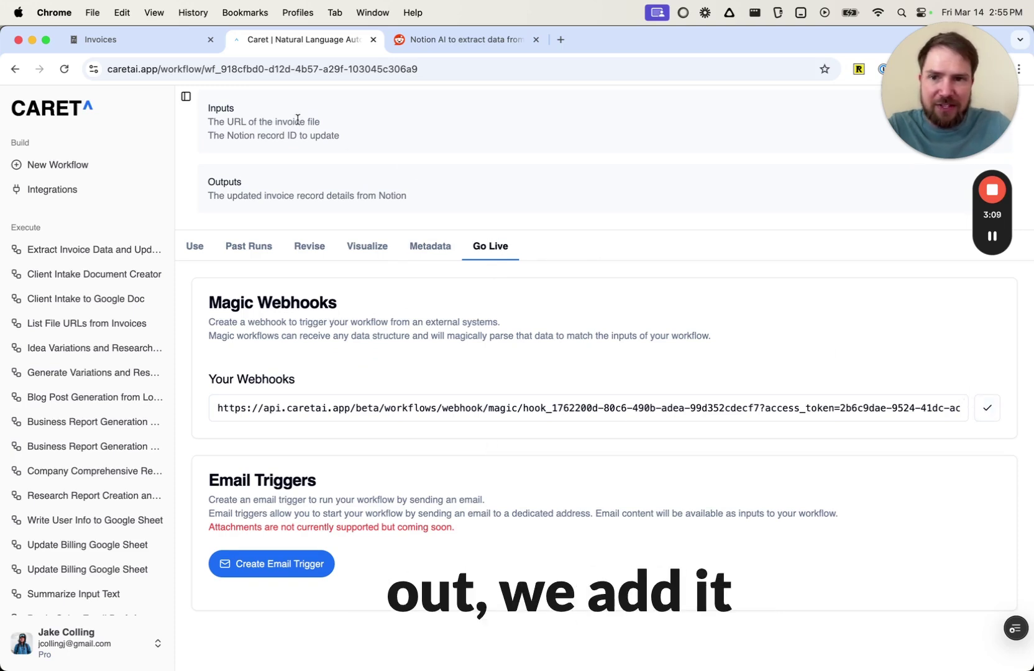
{"action": "left_click", "coordinate": [147, 41]}
Replace the automation's webhook URL with the copied Caret magic webhook URL and close the settings.
{"action": "triple_click", "coordinate": [456, 316]}
{"action": "scroll", "coordinate": [541, 357], "scroll_direction": "down", "scroll_amount": 1}
{"action": "scroll", "coordinate": [452, 428], "scroll_direction": "down", "scroll_amount": 3}
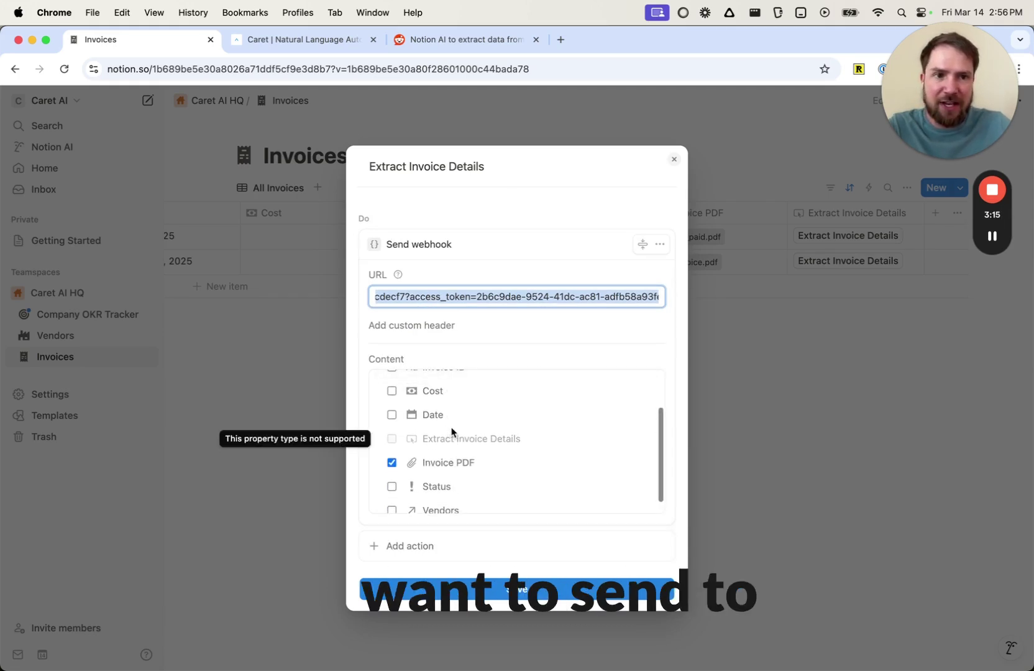
{"action": "scroll", "coordinate": [450, 431], "scroll_direction": "up", "scroll_amount": 3}
{"action": "scroll", "coordinate": [406, 397], "scroll_direction": "down", "scroll_amount": 3}
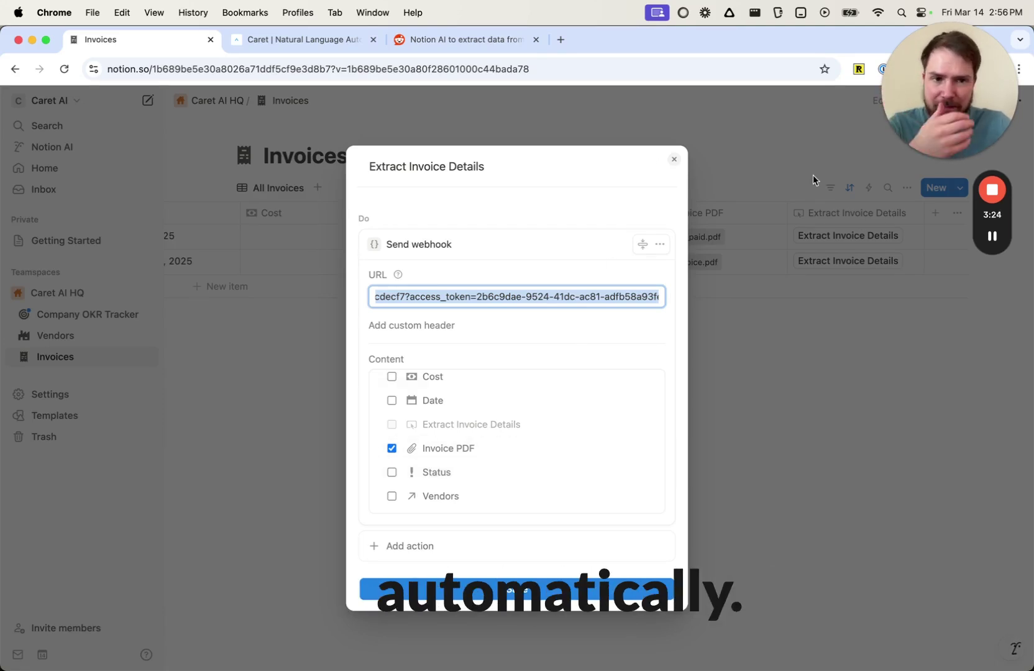
{"action": "key", "text": "super+v"}
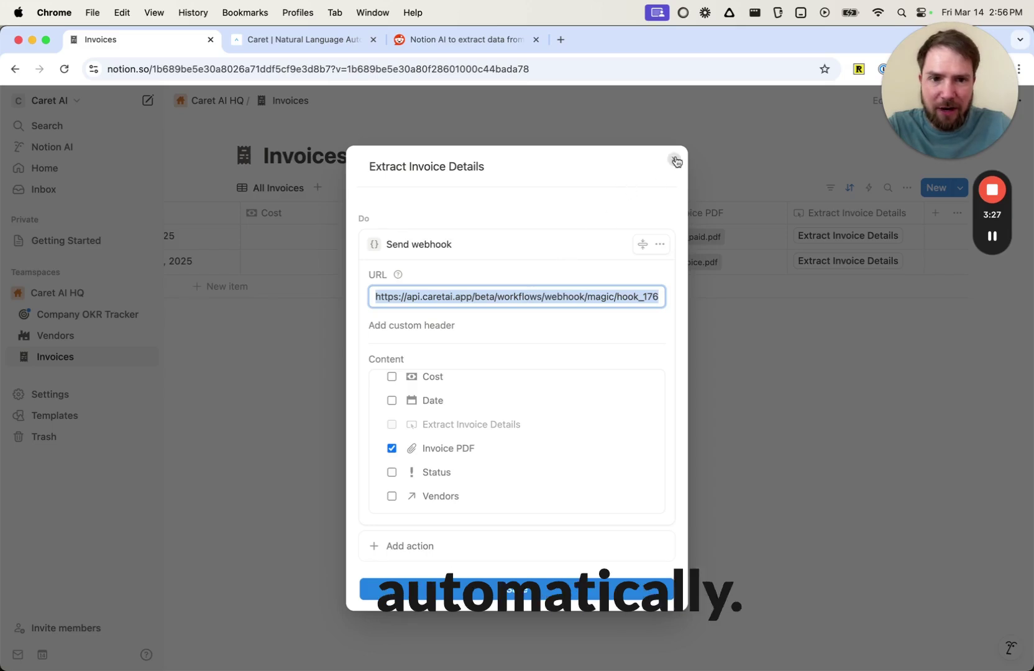
{"action": "left_click", "coordinate": [673, 160]}
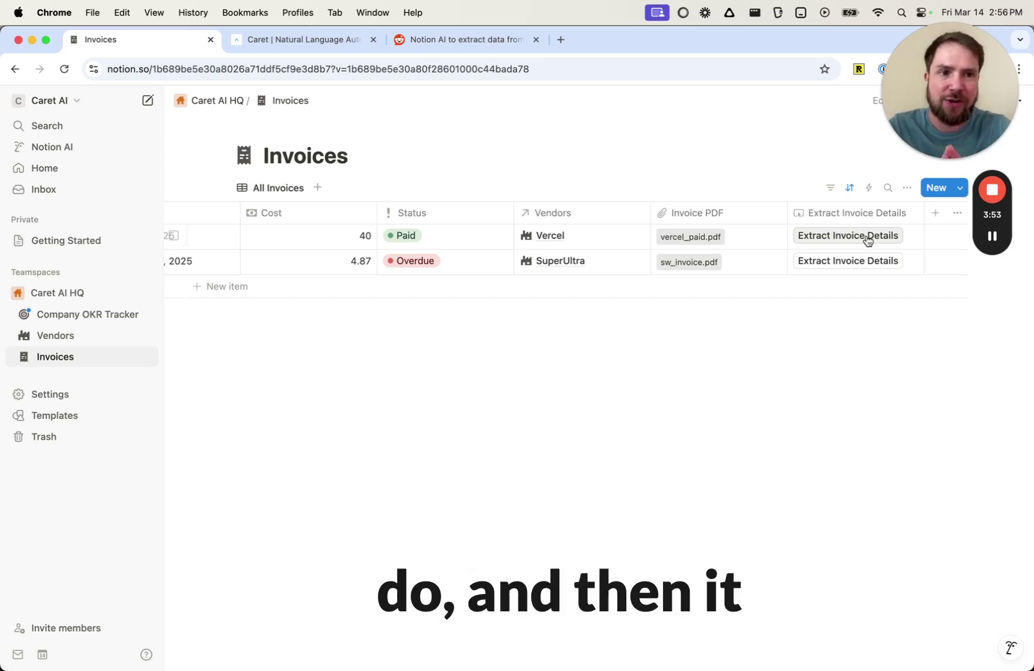
Scroll the Invoices table to review the Vercel row: 410832B7-0006, March 1, 2025, 40, Paid.
{"action": "scroll", "coordinate": [517, 261], "scroll_direction": "left", "scroll_amount": 10}
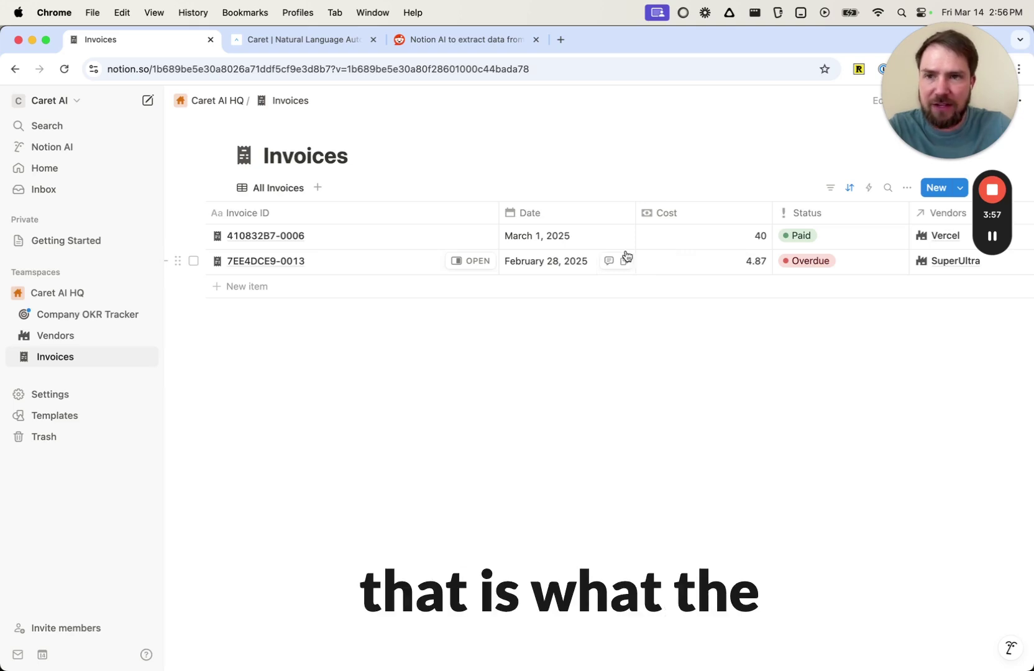
{"action": "scroll", "coordinate": [627, 258], "scroll_direction": "right", "scroll_amount": 10}
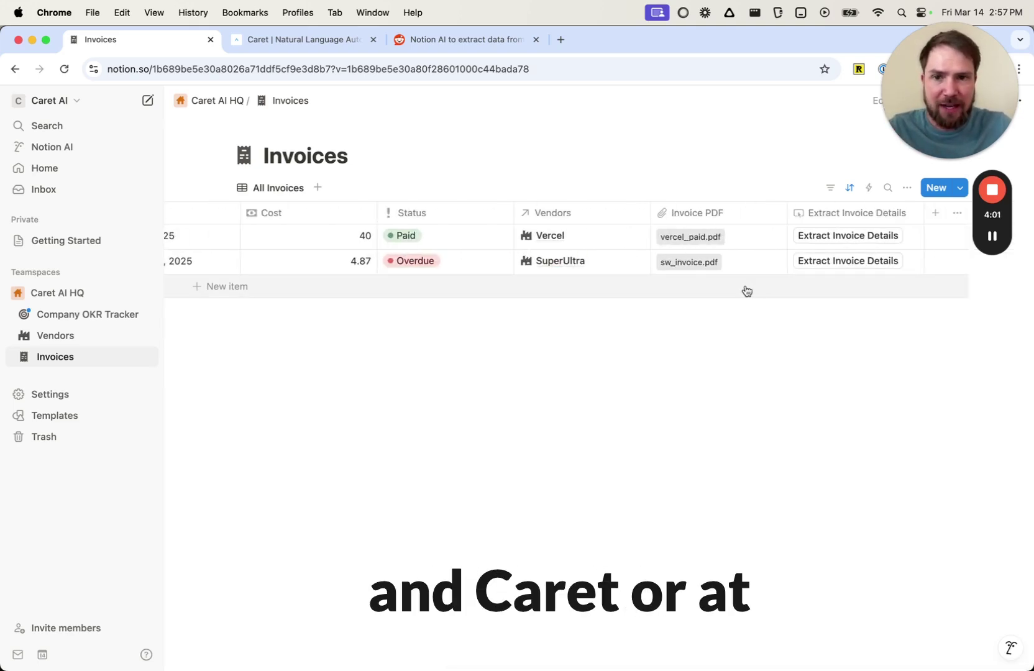
In Caret, view Integrations to confirm Google, Notion and Airtable accounts are Connected.
{"action": "left_click", "coordinate": [286, 42]}
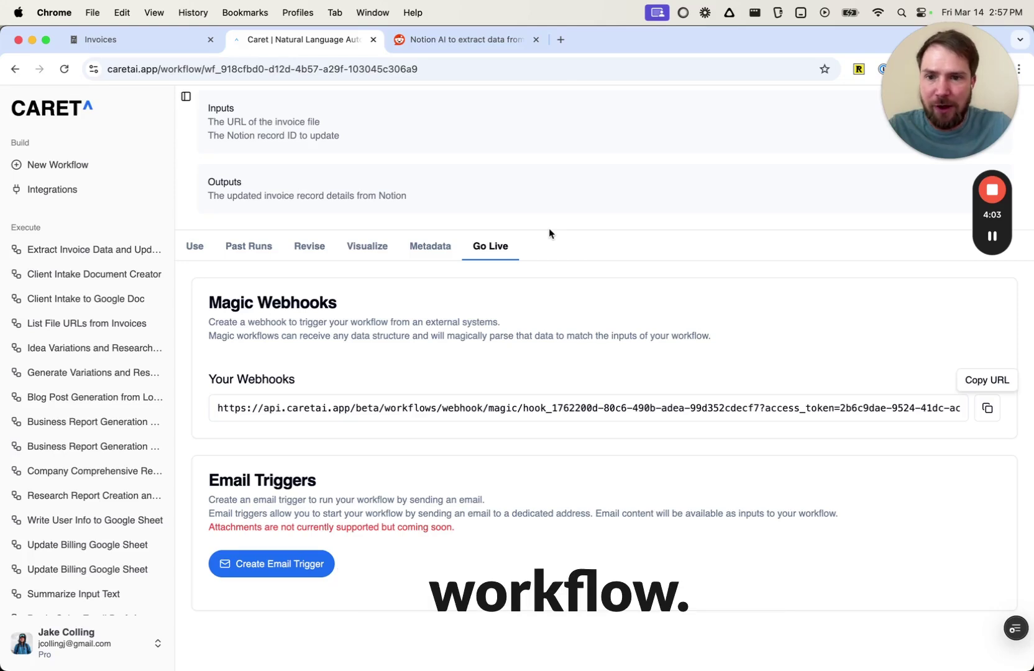
{"action": "scroll", "coordinate": [549, 230], "scroll_direction": "up", "scroll_amount": 3}
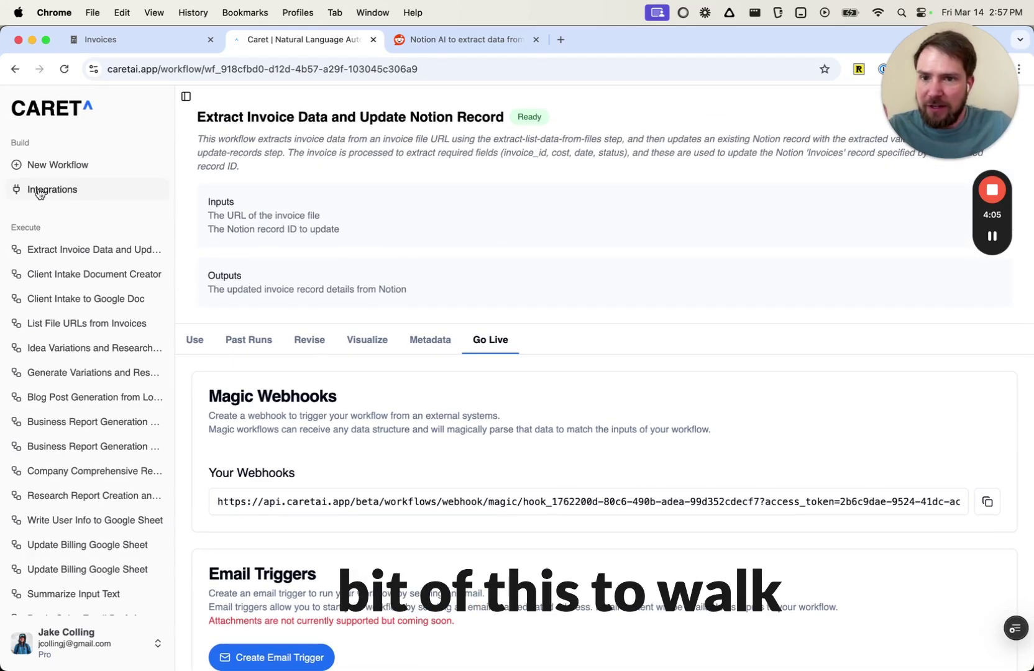
{"action": "left_click", "coordinate": [62, 189]}
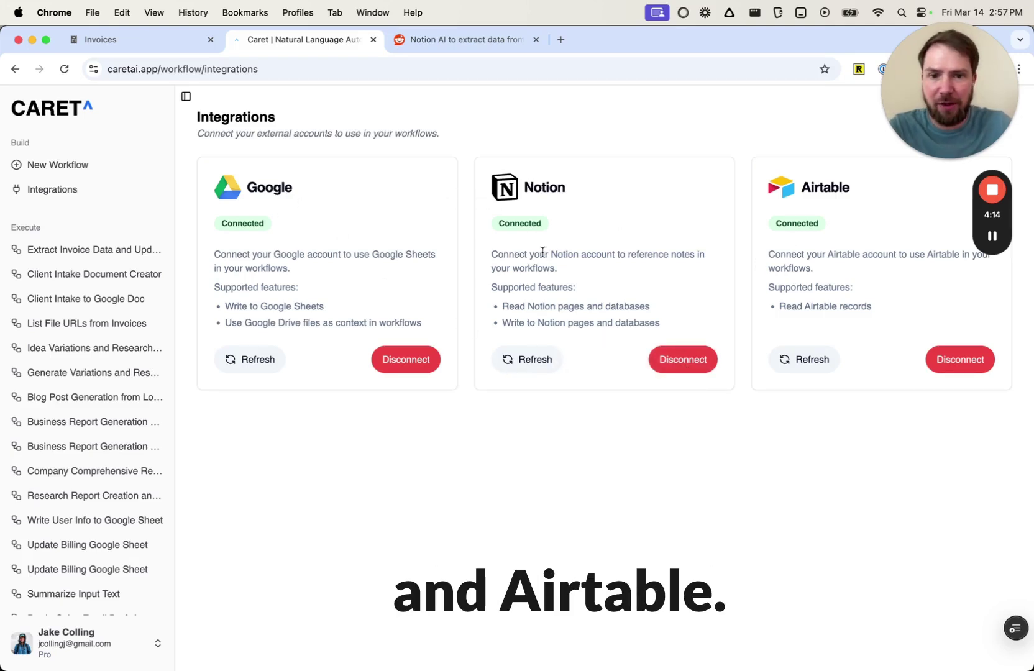
Create a new Caret Transform workflow using Notion's Invoices database and start its instructions.
{"action": "left_click", "coordinate": [80, 167]}
{"action": "left_click", "coordinate": [479, 381]}
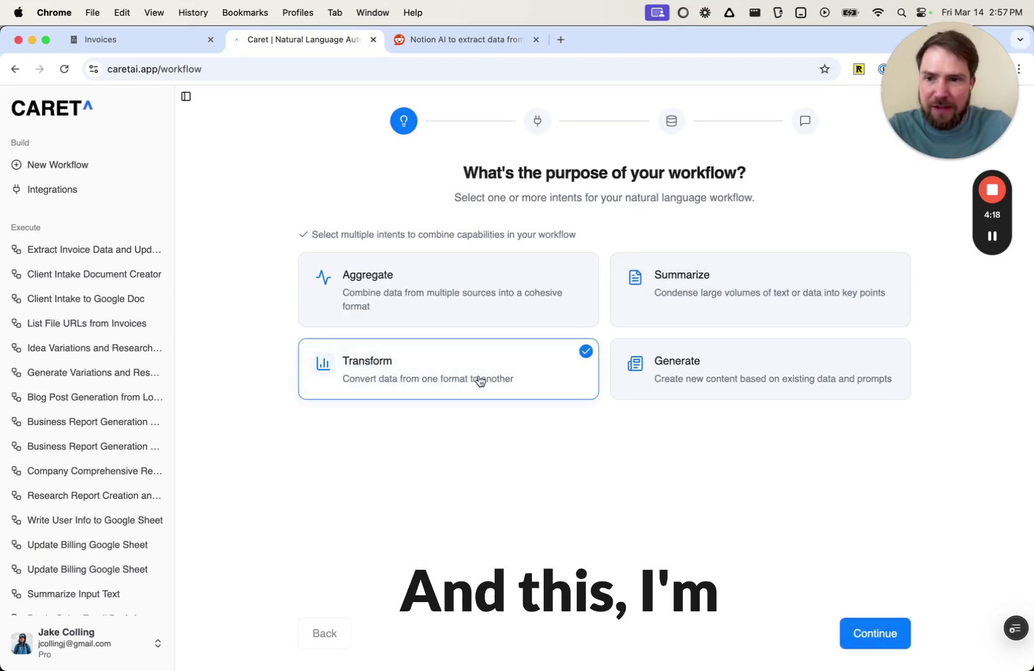
{"action": "left_click", "coordinate": [886, 635]}
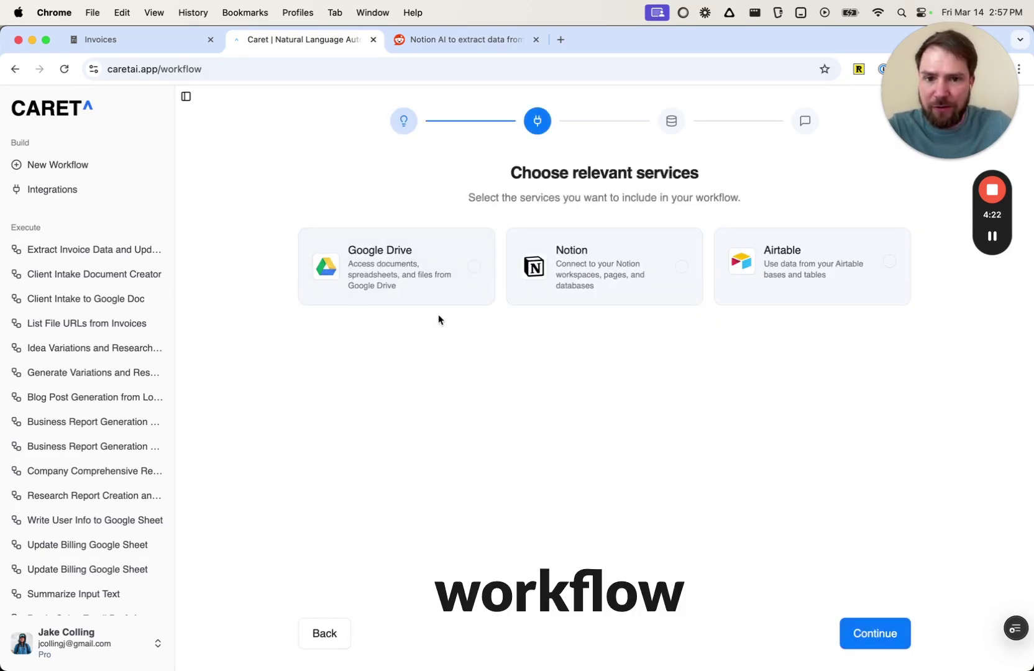
{"action": "left_click", "coordinate": [602, 264]}
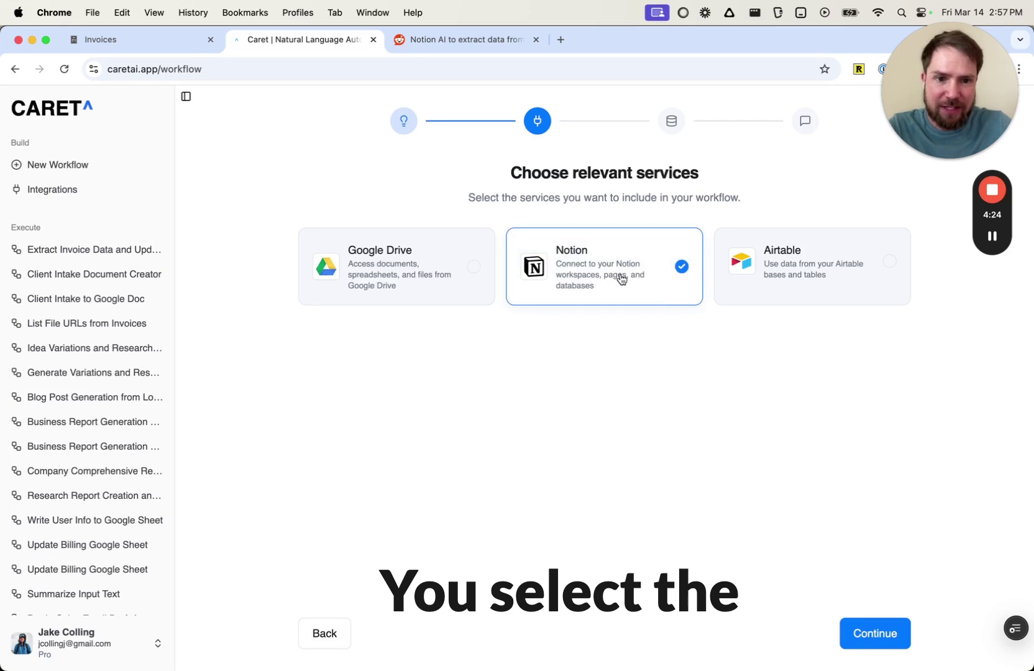
{"action": "left_click", "coordinate": [872, 640]}
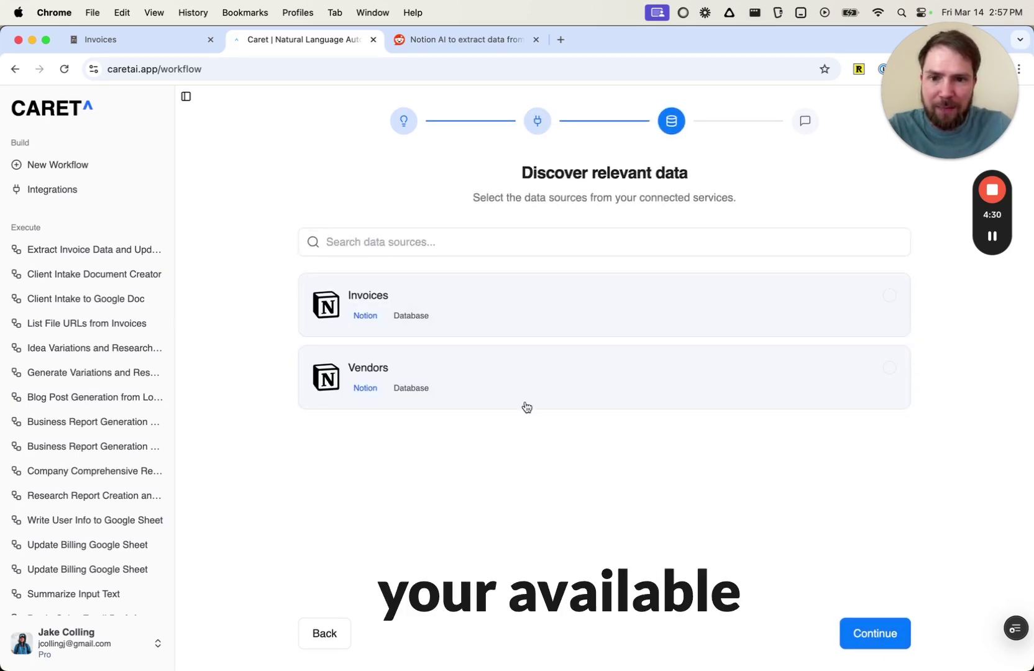
{"action": "left_click", "coordinate": [489, 300]}
{"action": "left_click", "coordinate": [876, 631]}
{"action": "left_click", "coordinate": [524, 434]}
Draft instructions to extract invoice details, review Extract Invoice Data workflow, then return to Notion Invoices.
{"action": "type", "text": "I'm going to "}
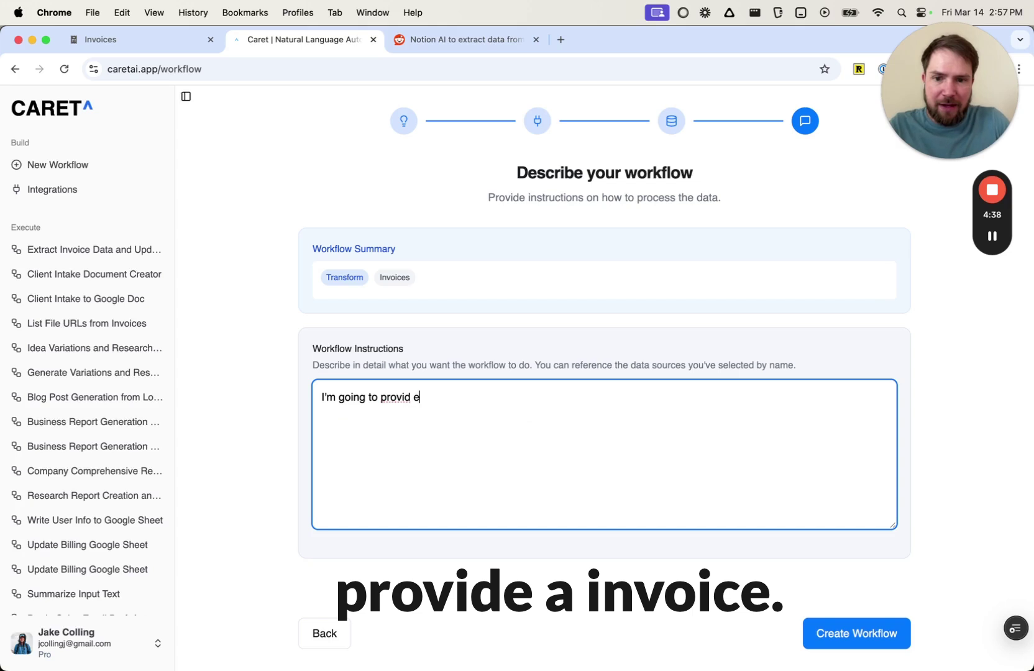
{"action": "type", "text": "provide invoice. Please extract out"}
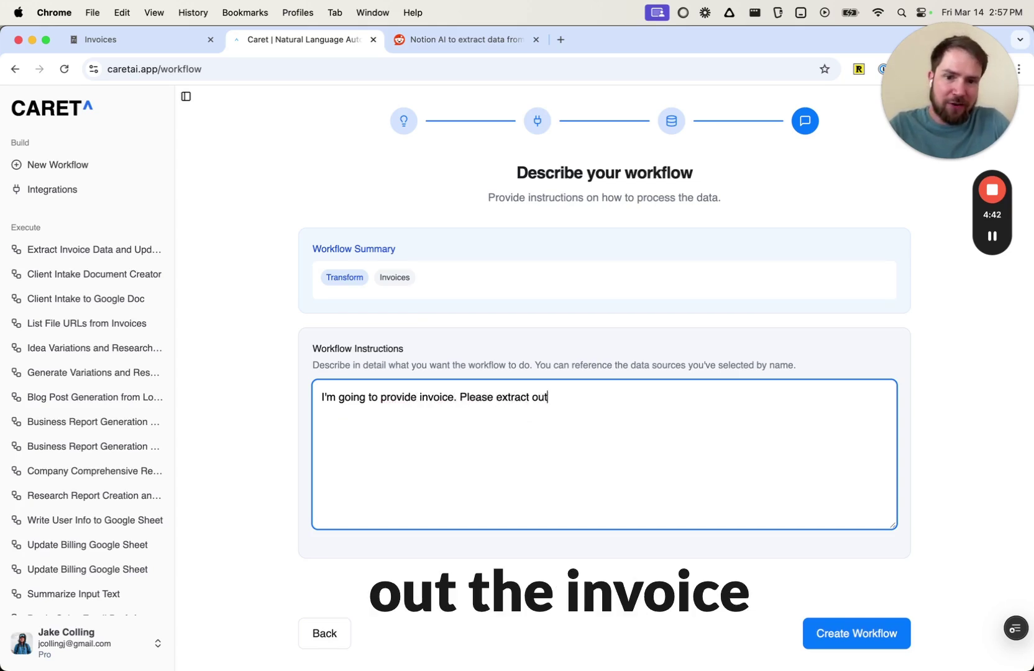
{"action": "type", "text": " the invoice details an"}
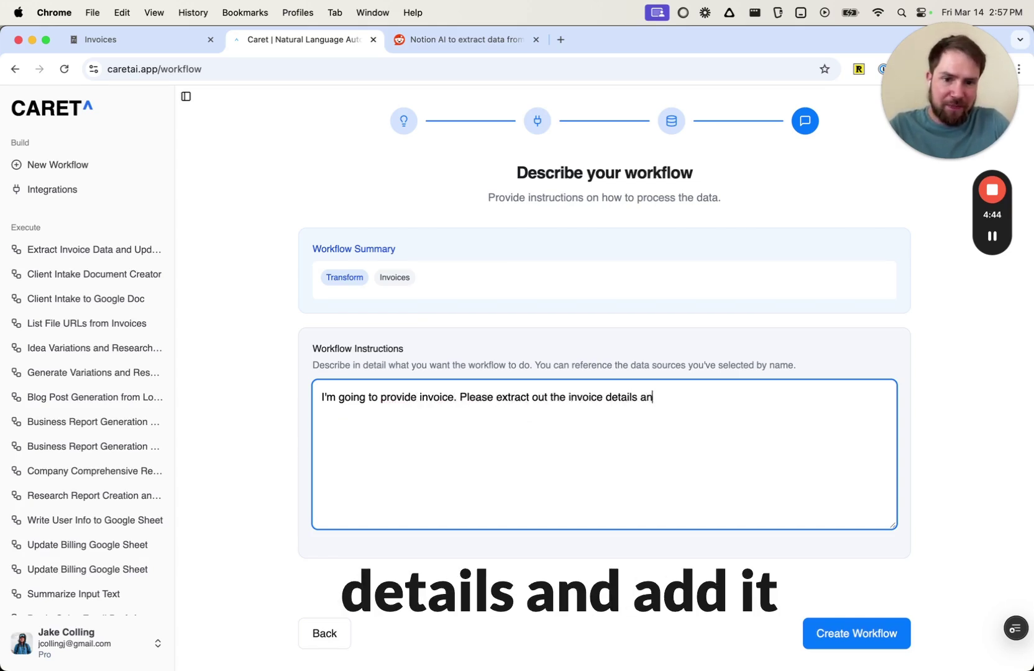
{"action": "type", "text": "d add it to my dat"}
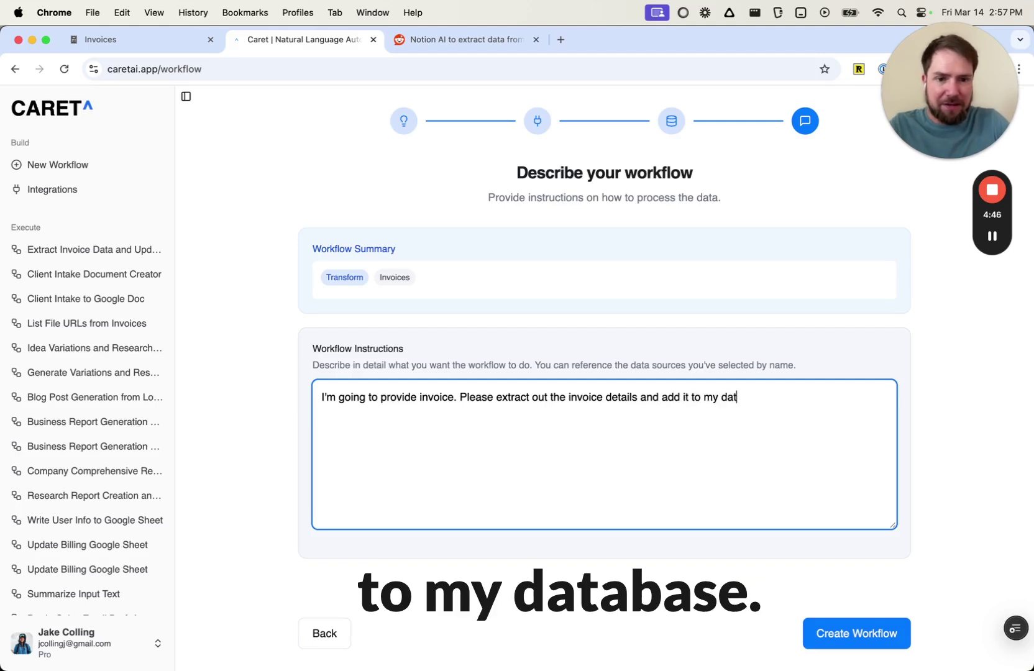
{"action": "type", "text": "abase."}
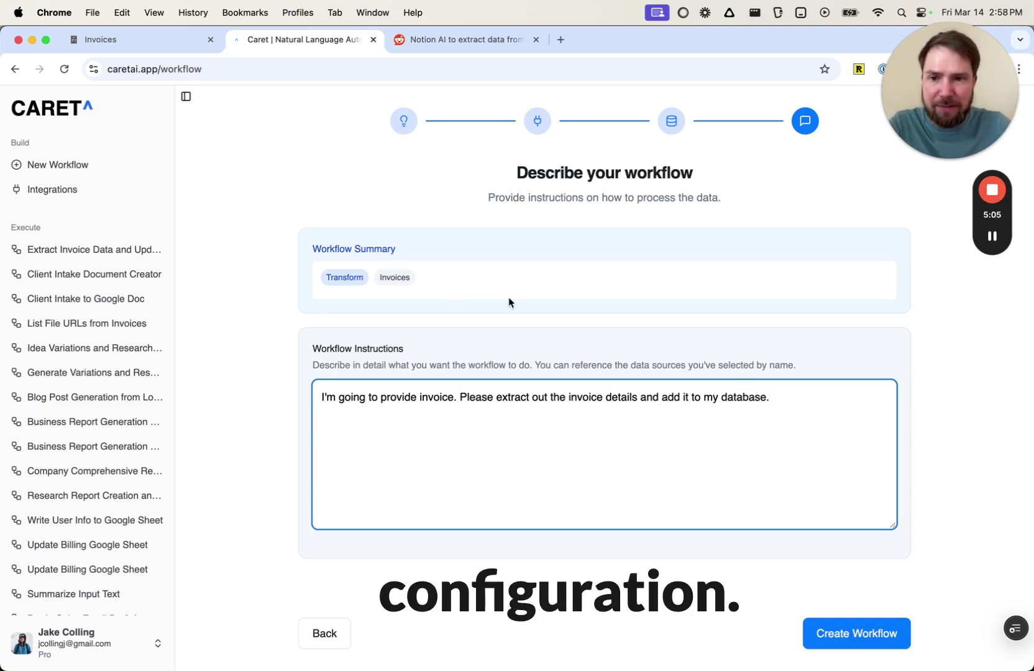
{"action": "left_click", "coordinate": [87, 249]}
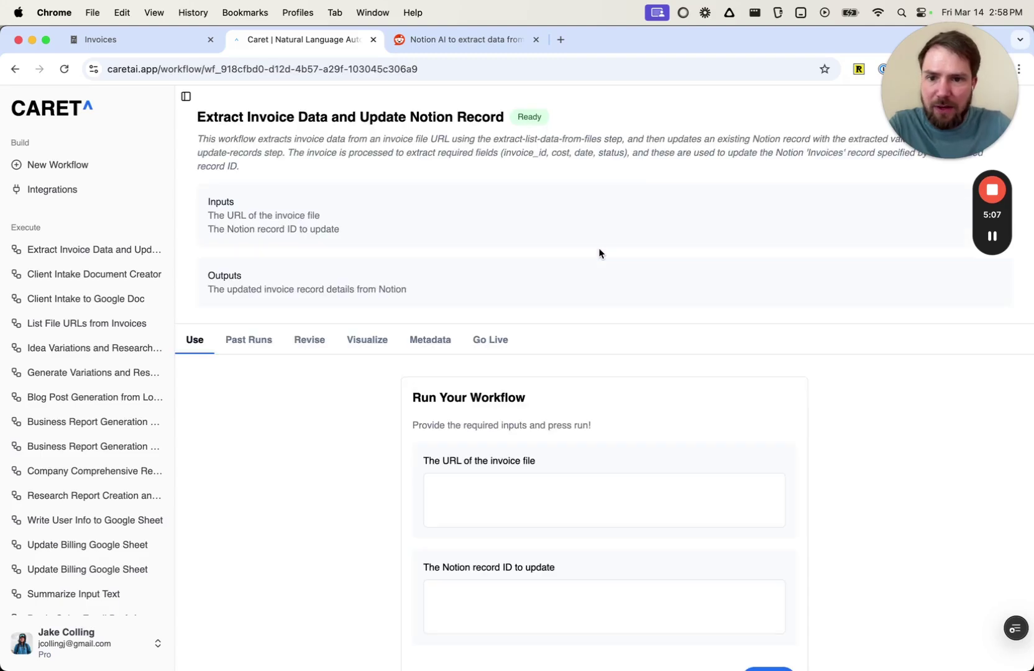
{"action": "left_click", "coordinate": [133, 41]}
{"action": "scroll", "coordinate": [510, 229], "scroll_direction": "left", "scroll_amount": 5}
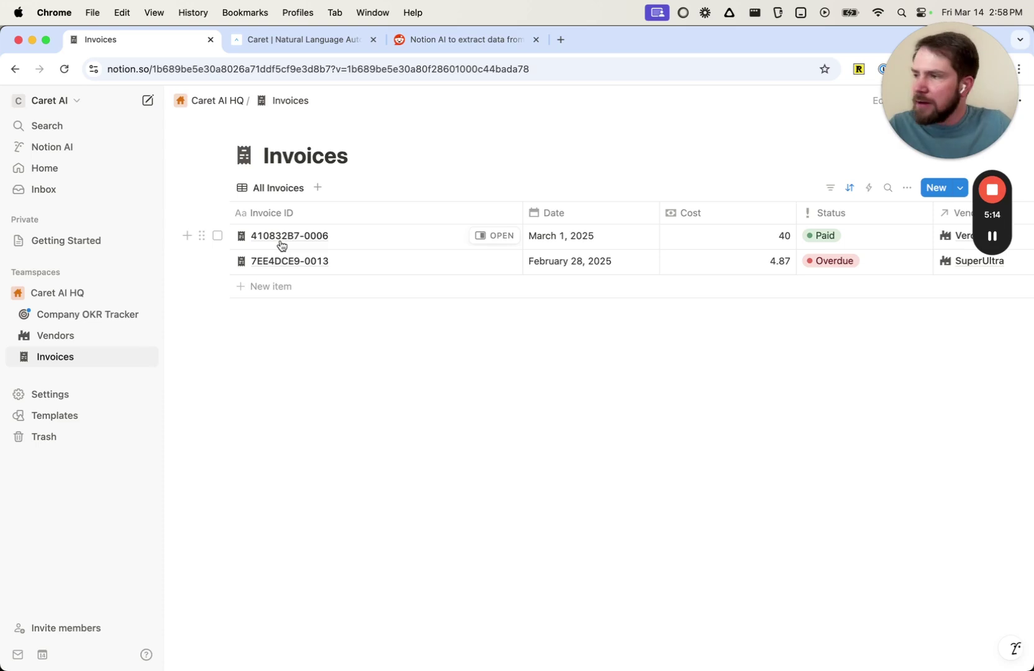
Open vercel_paid.pdf from Downloads in Preview and select its invoice number.
{"action": "key", "text": "super+Tab"}
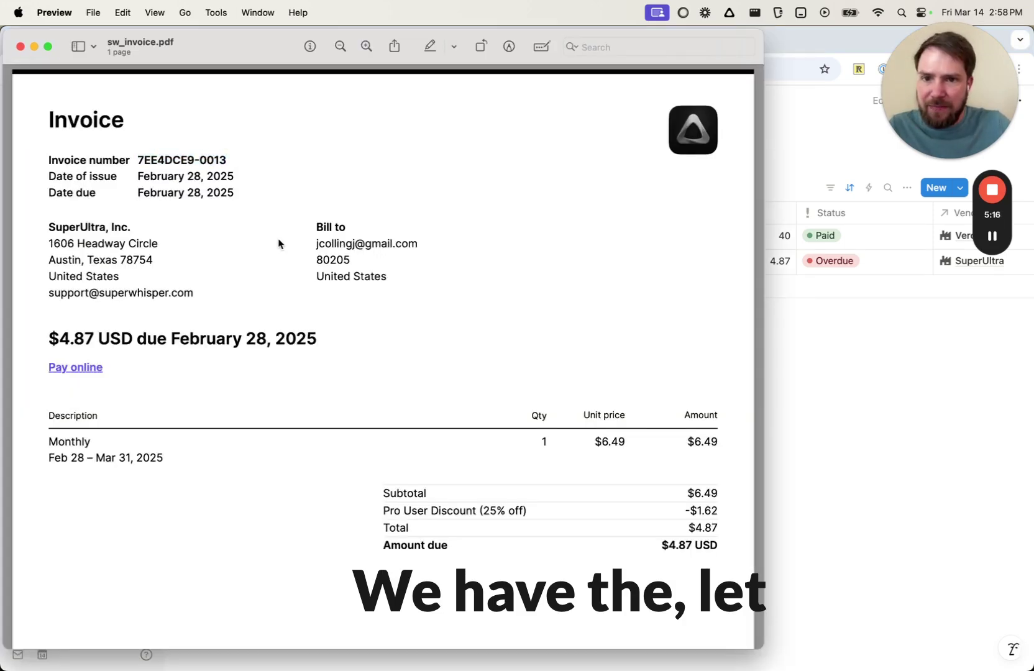
{"action": "key", "text": "super+Tab"}
{"action": "key", "text": "super+Tab"}
{"action": "double_click", "coordinate": [153, 108]}
{"action": "left_click_drag", "start_coordinate": [268, 161], "coordinate": [360, 161]}
Compare the receipt's invoice 410832B7-0006, March 1, 2025 date and 40 cost with the Notion row.
{"action": "key", "text": "super+Tab"}
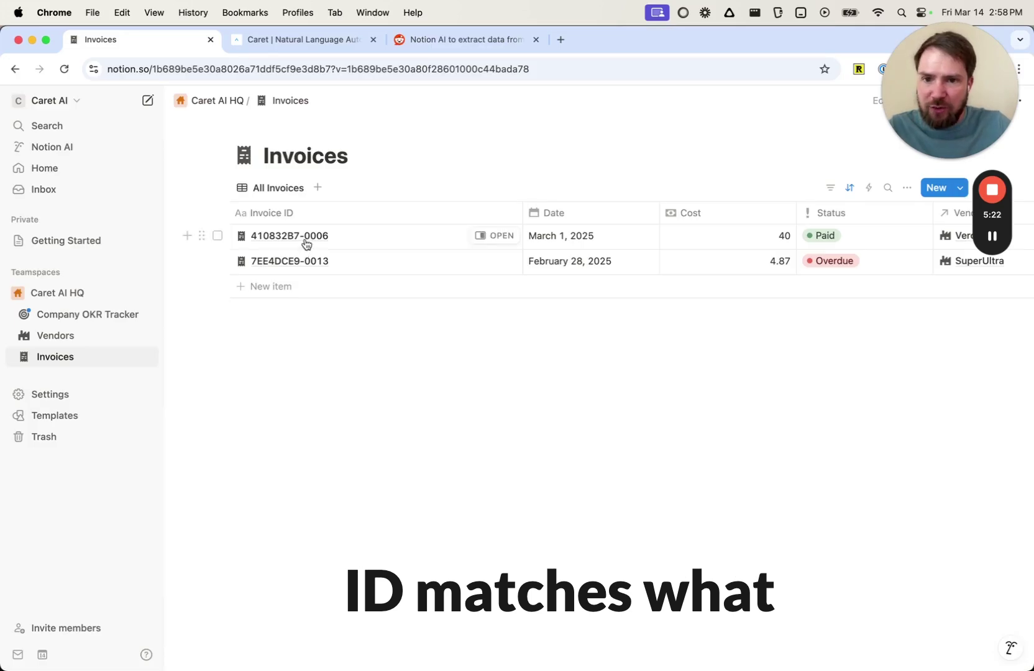
{"action": "scroll", "coordinate": [435, 236], "scroll_direction": "right", "scroll_amount": 3}
{"action": "key", "text": "super+Tab"}
{"action": "left_click_drag", "start_coordinate": [438, 225], "coordinate": [441, 362]}
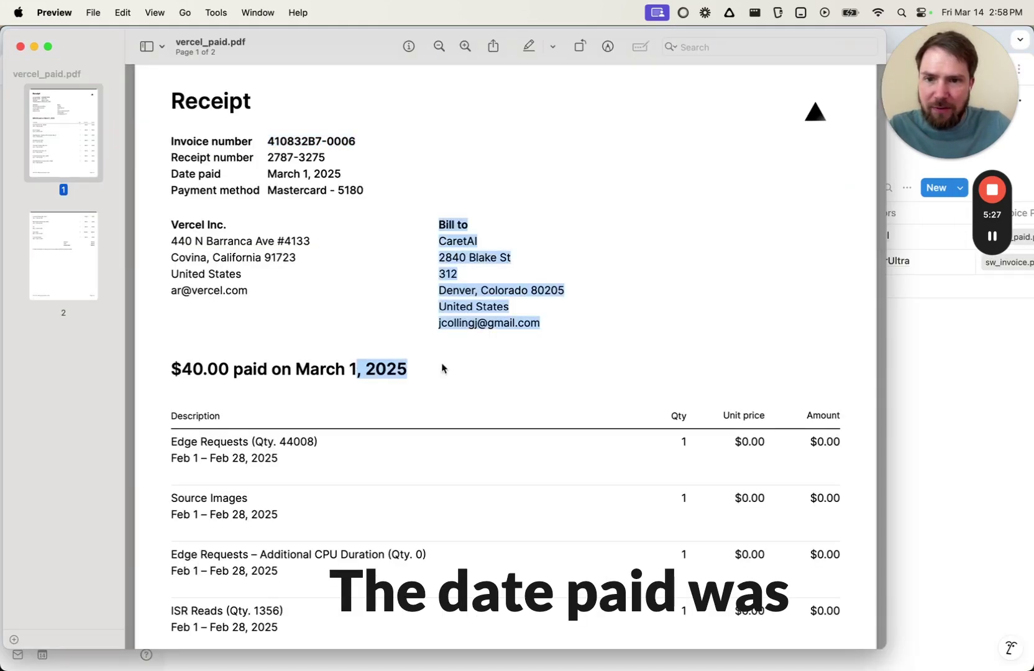
{"action": "left_click", "coordinate": [442, 368]}
{"action": "key", "text": "super+Tab"}
{"action": "scroll", "coordinate": [633, 236], "scroll_direction": "right", "scroll_amount": 3}
{"action": "key", "text": "super+Tab"}
{"action": "key", "text": "super+Tab"}
{"action": "scroll", "coordinate": [473, 255], "scroll_direction": "right", "scroll_amount": 3}
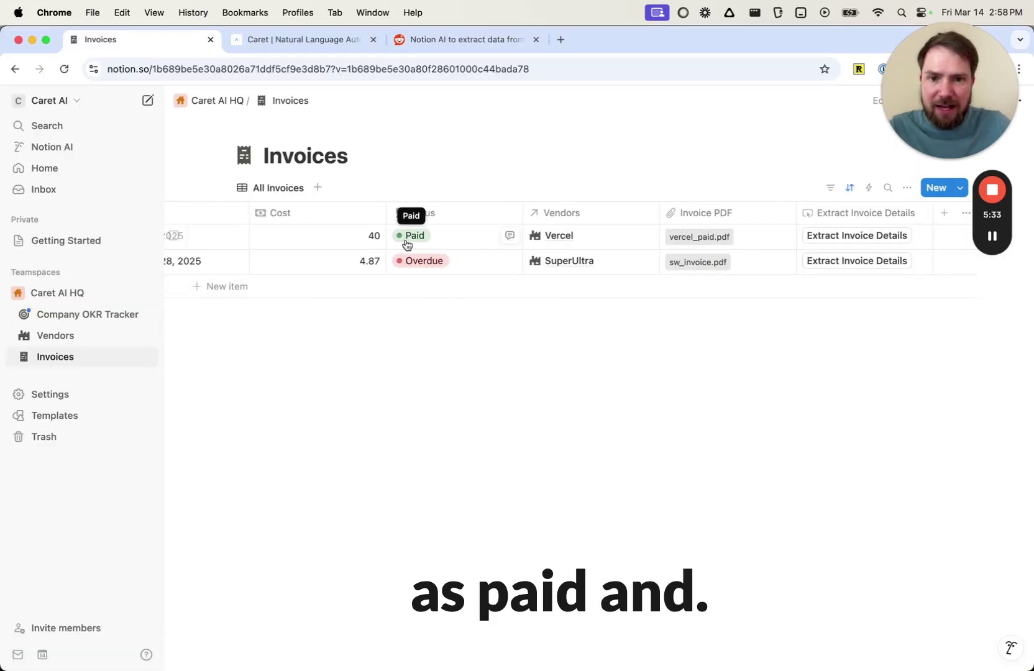
{"action": "scroll", "coordinate": [485, 261], "scroll_direction": "right", "scroll_amount": 1}
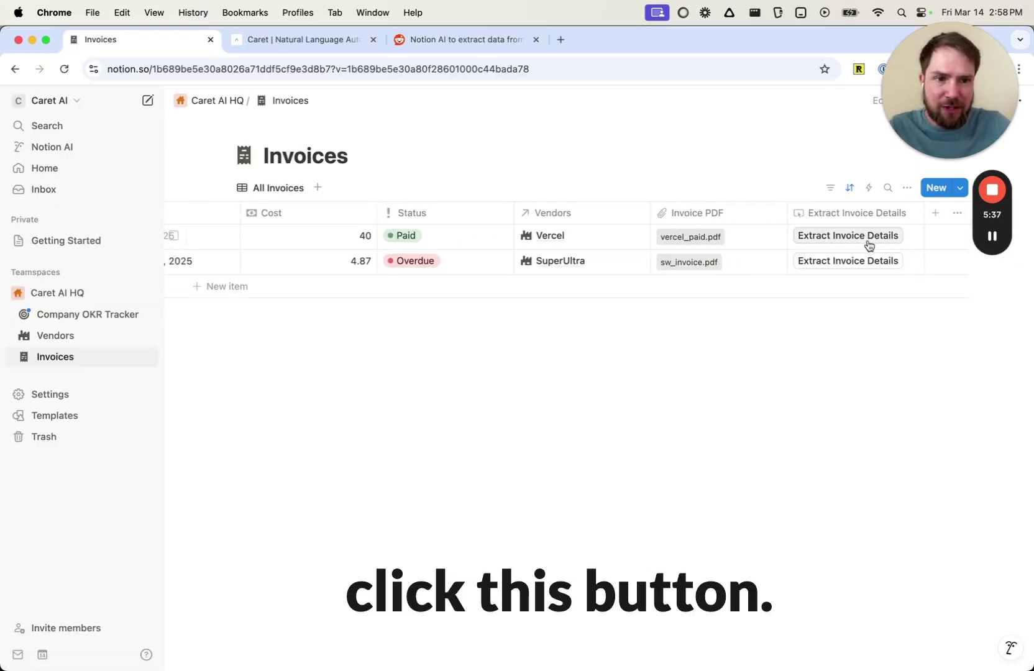
{"action": "scroll", "coordinate": [773, 284], "scroll_direction": "left", "scroll_amount": 5}
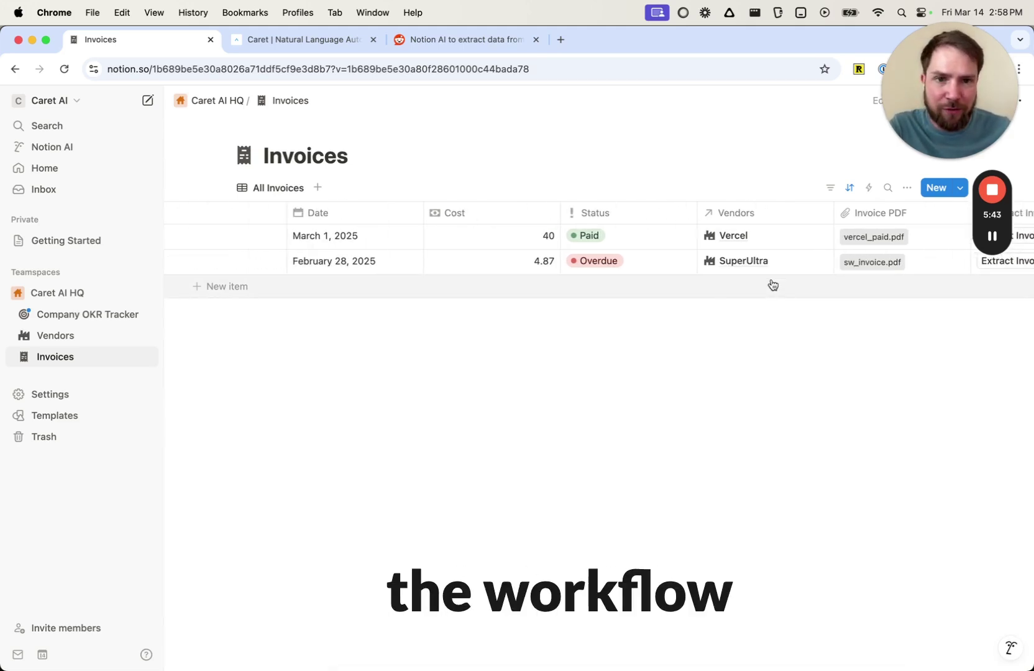
{"action": "scroll", "coordinate": [773, 284], "scroll_direction": "right", "scroll_amount": 5}
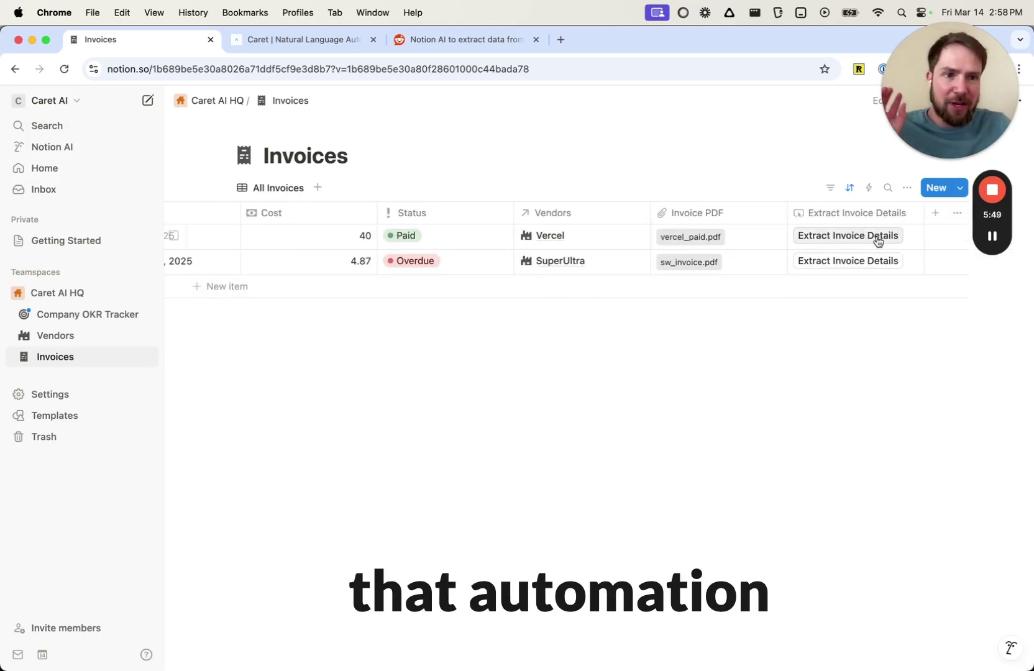
{"action": "scroll", "coordinate": [877, 241], "scroll_direction": "left", "scroll_amount": 10}
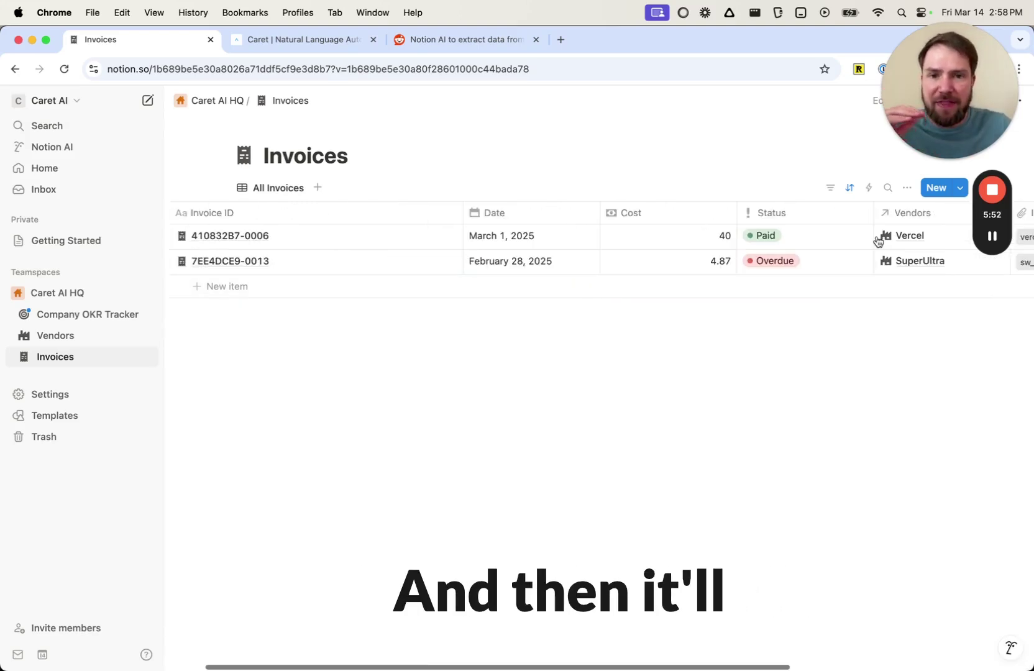